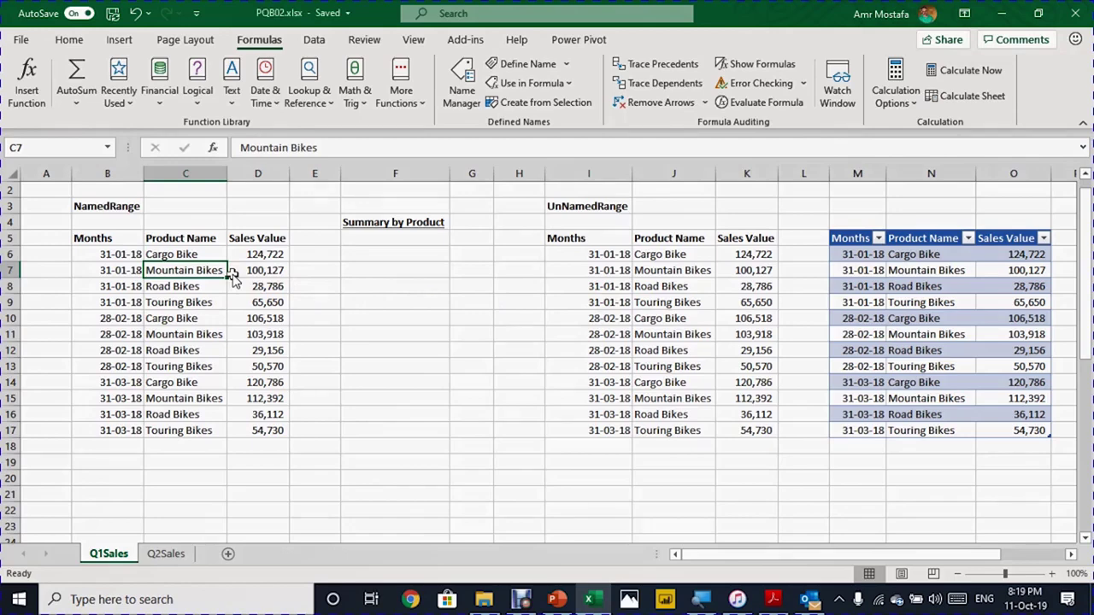
Examine the column headers and the monthly rows of the NamedRange data on the Q1Sales sheet.
{"action": "key", "text": "Left"}
{"action": "key", "text": "Up"}
{"action": "key", "text": "Up"}
{"action": "key", "text": "Right"}
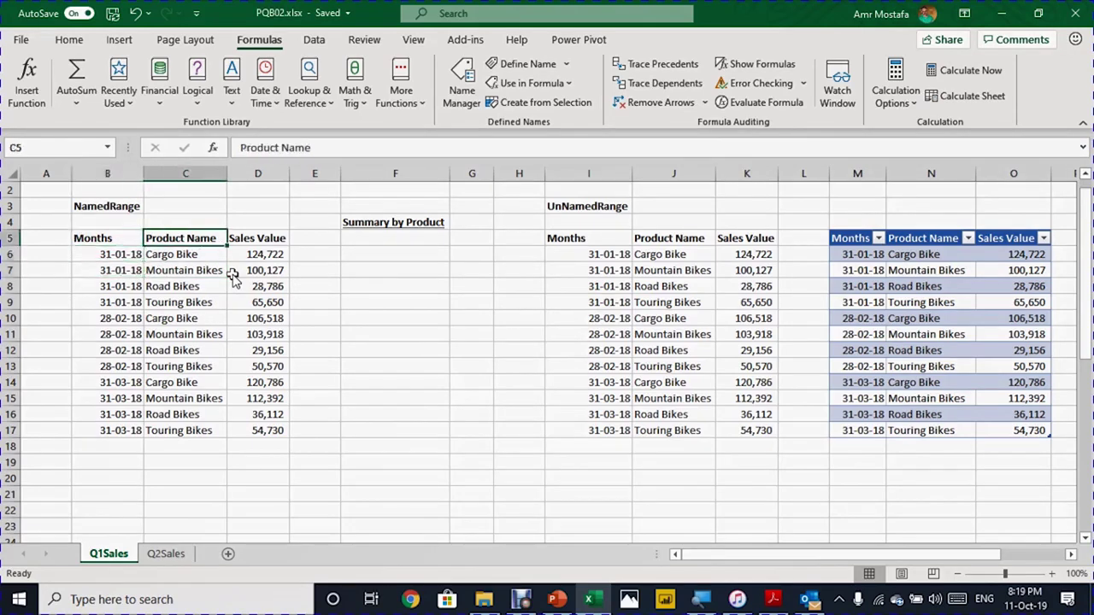
{"action": "key", "text": "Right"}
{"action": "key", "text": "Left"}
{"action": "key", "text": "Left"}
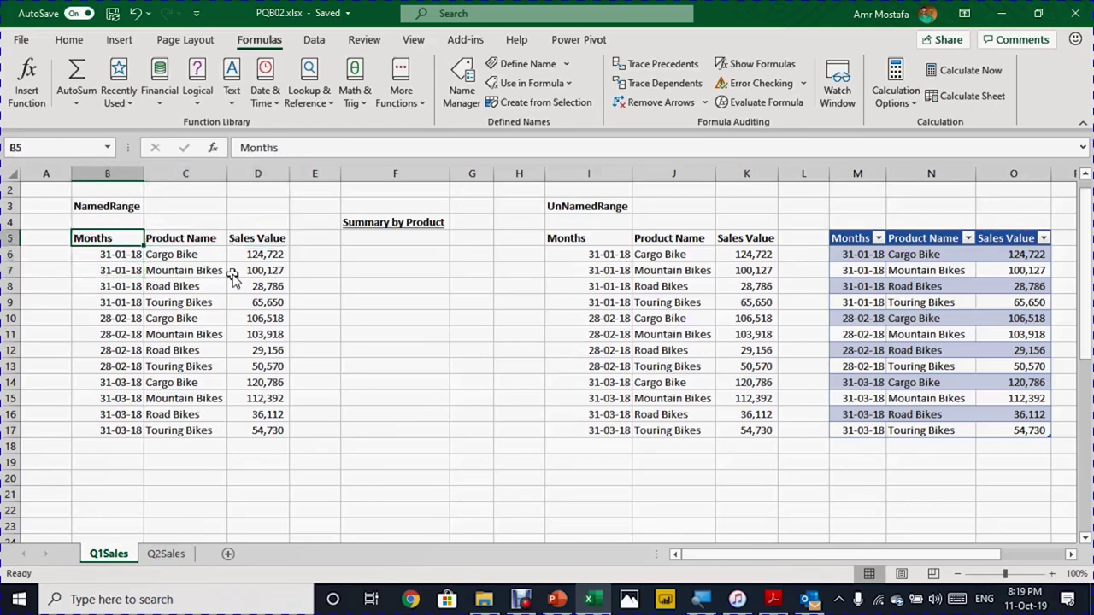
{"action": "key", "text": "Down"}
{"action": "key", "text": "Down"}
{"action": "key", "text": "Down"}
{"action": "key", "text": "Down"}
{"action": "key", "text": "Down"}
{"action": "key", "text": "Down"}
{"action": "key", "text": "Down"}
{"action": "key", "text": "Down"}
{"action": "key", "text": "Down"}
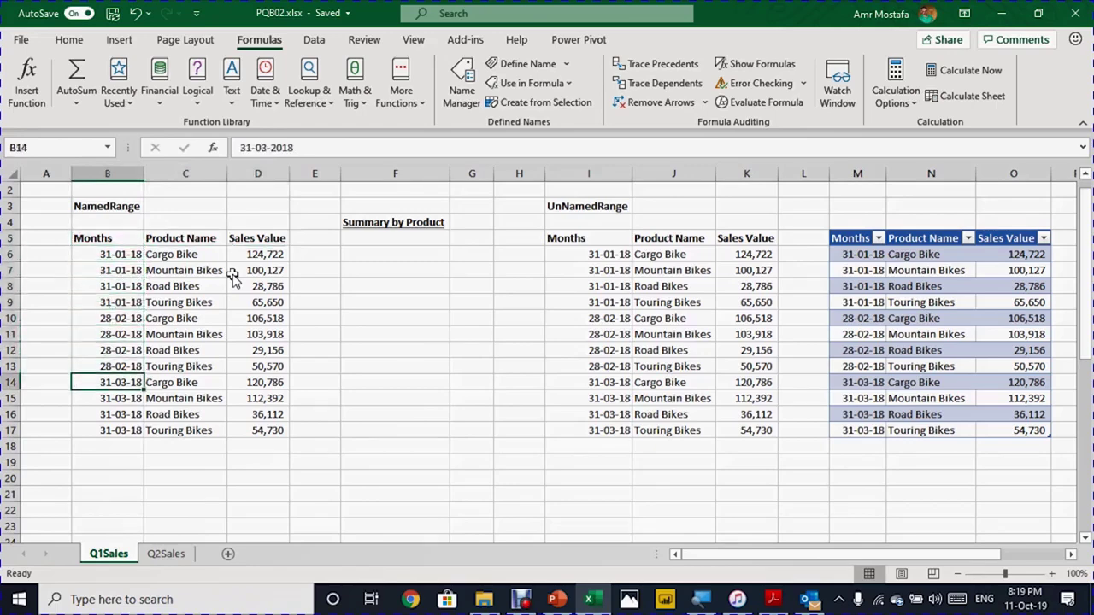
{"action": "key", "text": "Up"}
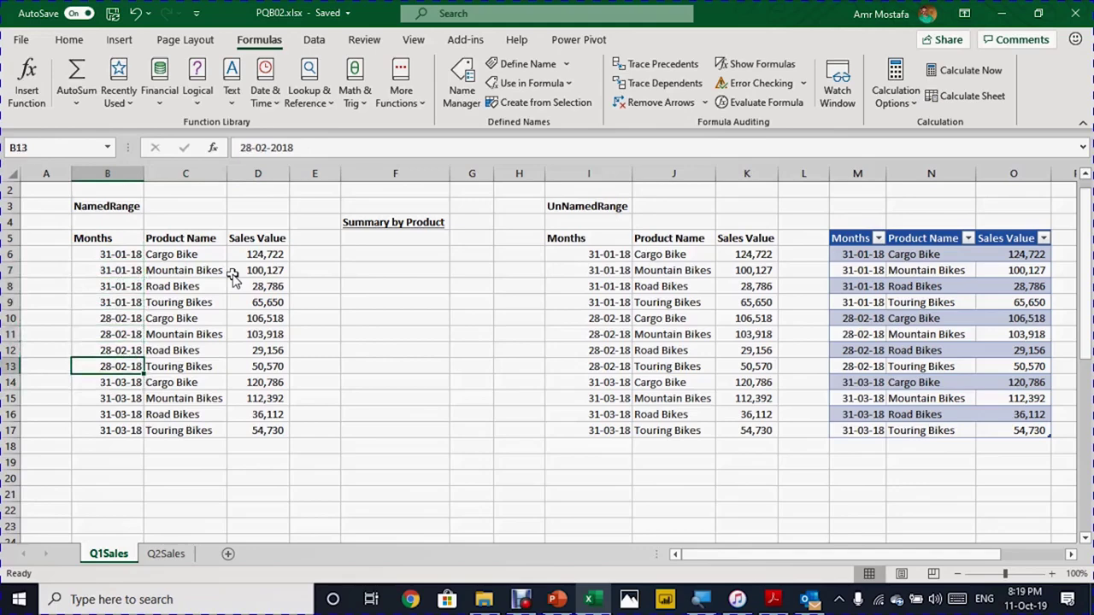
{"action": "key", "text": "Up"}
{"action": "key", "text": "Up"}
{"action": "key", "text": "Up"}
{"action": "key", "text": "Up"}
{"action": "key", "text": "Up"}
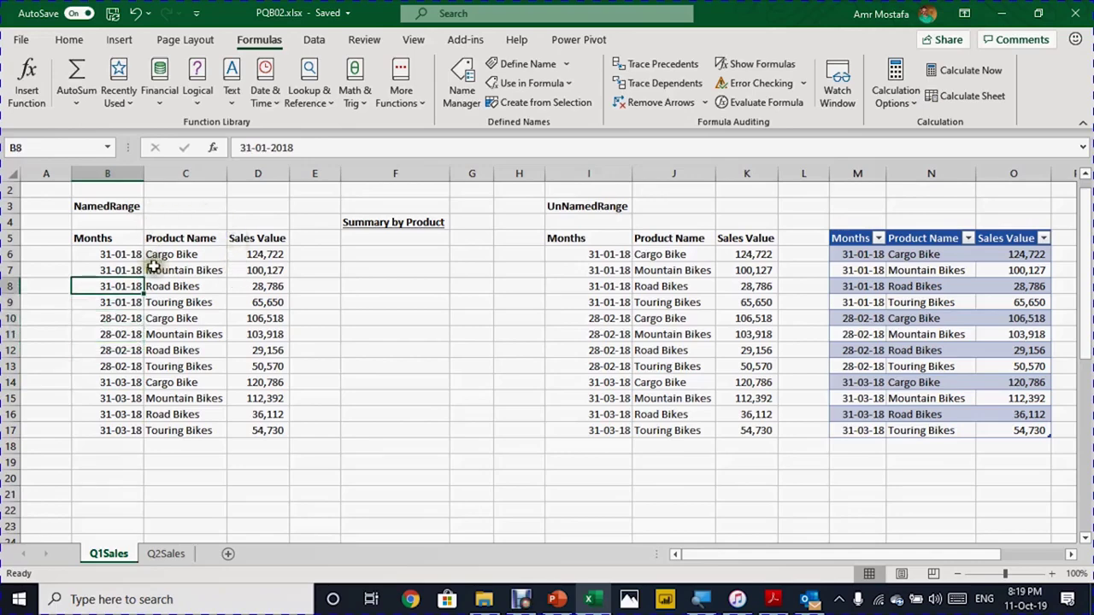
Inspect the BikesQ1 named range, the unnamed range and the name of the formatted table on the Q1Sales sheet.
{"action": "left_click", "coordinate": [109, 151]}
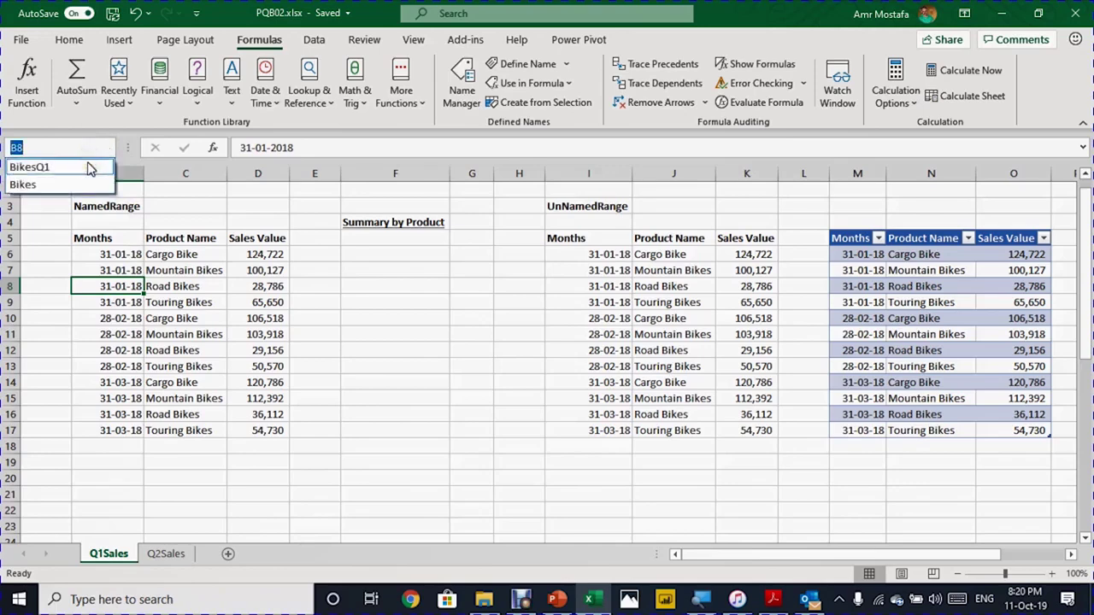
{"action": "left_click", "coordinate": [91, 168]}
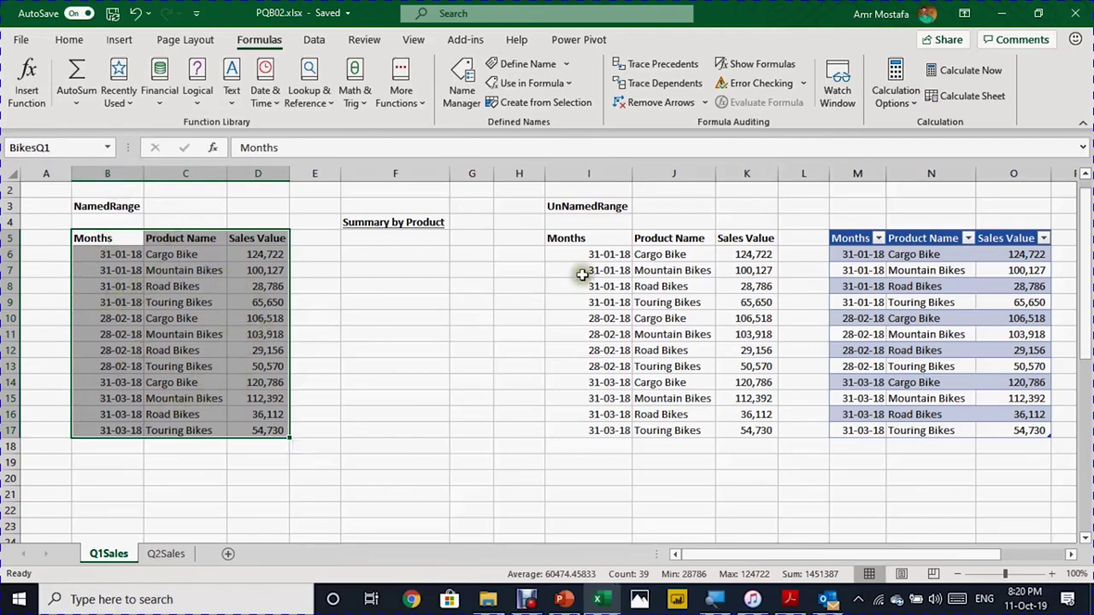
{"action": "left_click_drag", "start_coordinate": [588, 239], "coordinate": [734, 441]}
{"action": "left_click", "coordinate": [863, 303]}
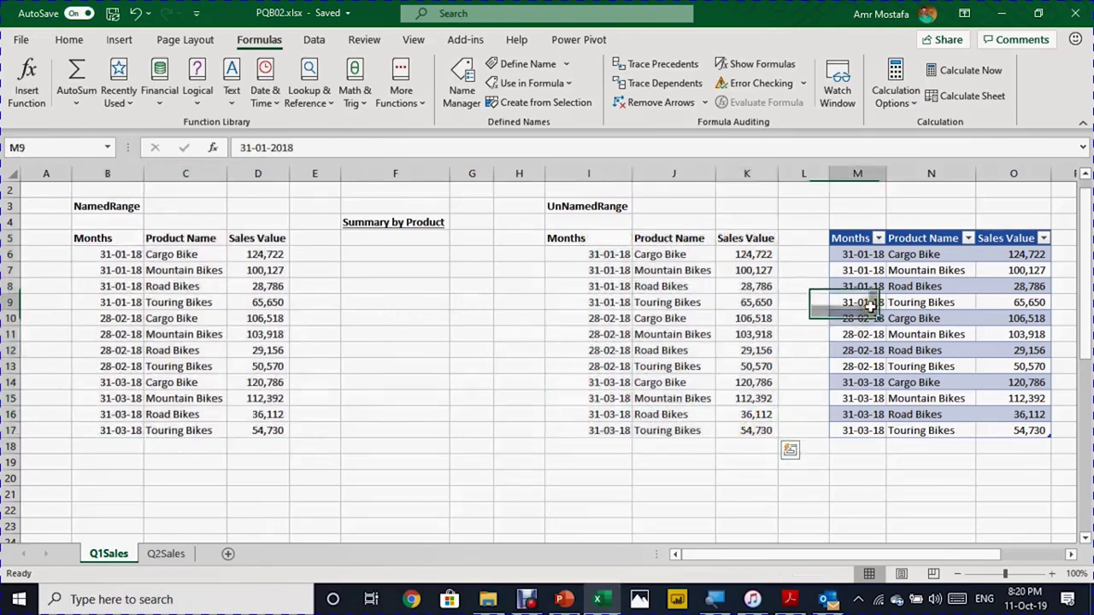
{"action": "left_click", "coordinate": [660, 39]}
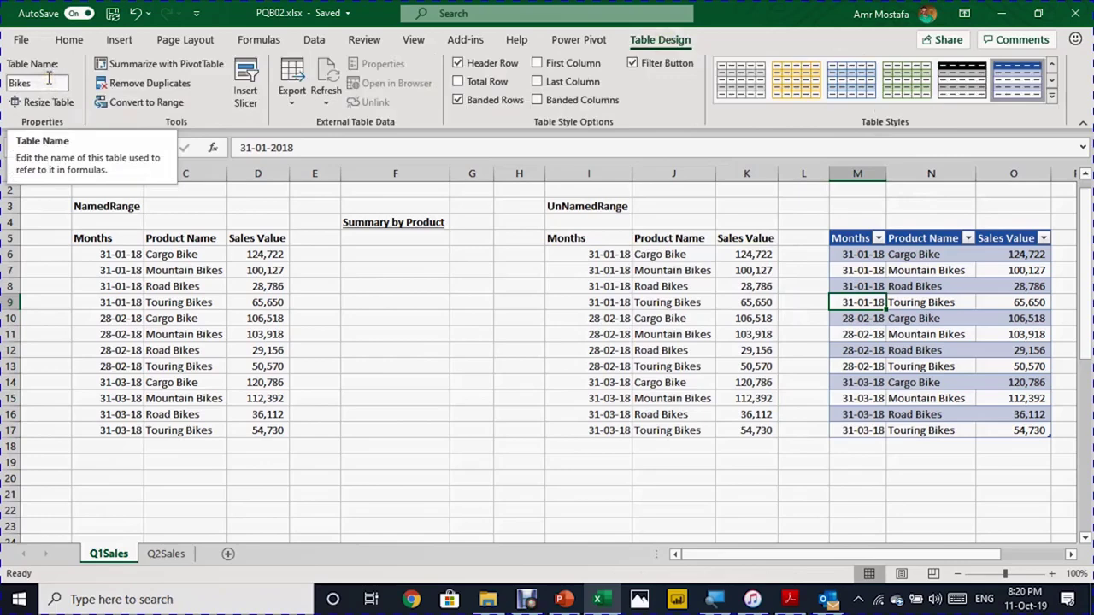
{"action": "left_click", "coordinate": [127, 304]}
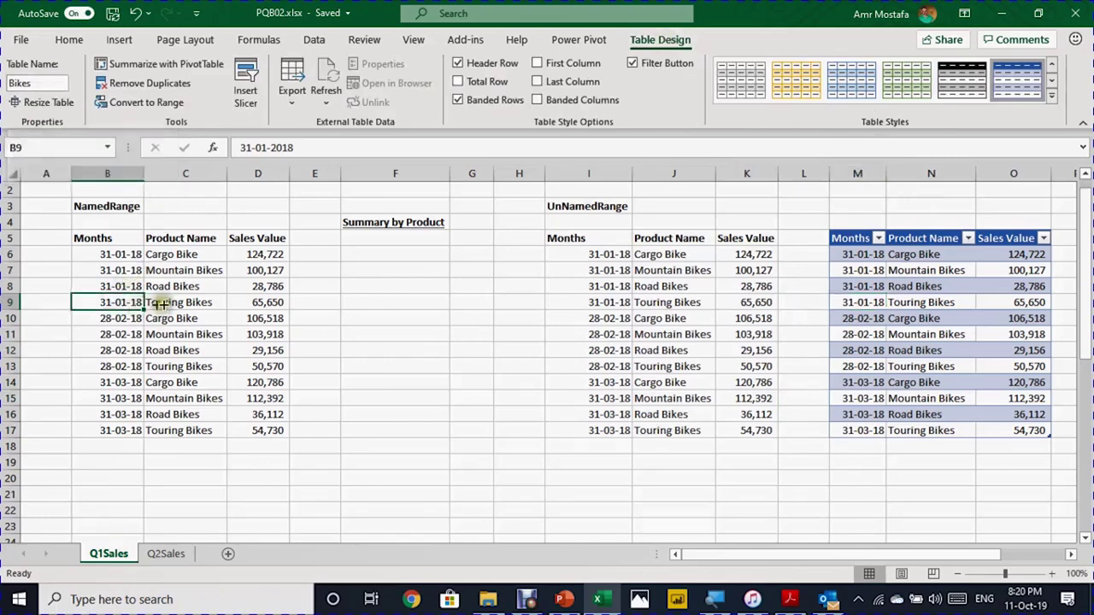
Review the Summary by Product heading, the product names and the sales-by-month heading beside the formatted table.
{"action": "left_click", "coordinate": [391, 224]}
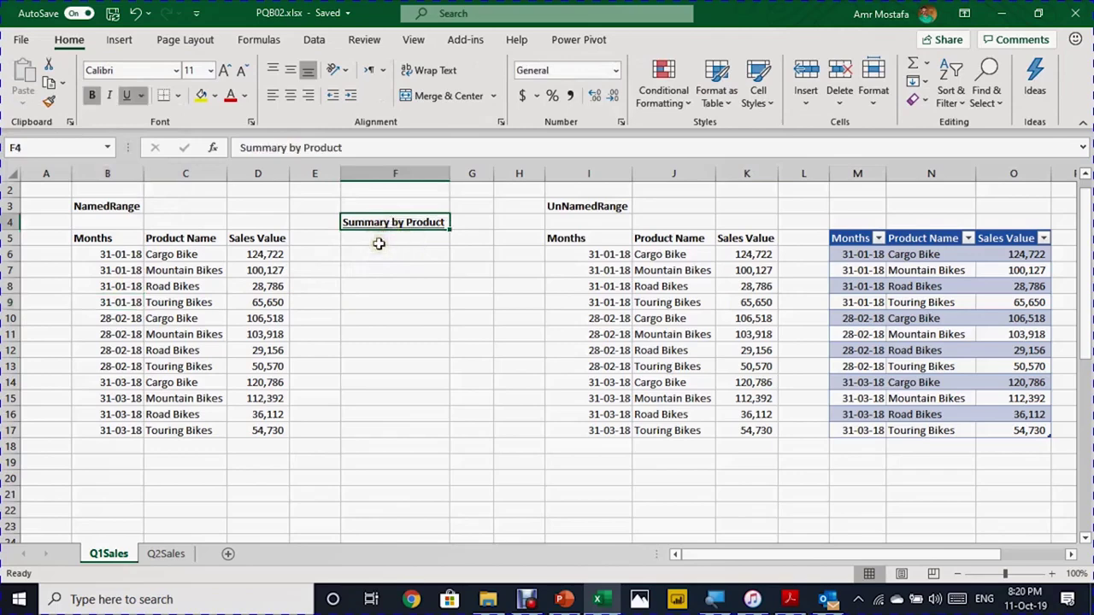
{"action": "left_click_drag", "start_coordinate": [177, 254], "coordinate": [184, 398]}
{"action": "left_click", "coordinate": [850, 302]}
{"action": "key", "text": "Right"}
{"action": "key", "text": "Right"}
{"action": "key", "text": "Right"}
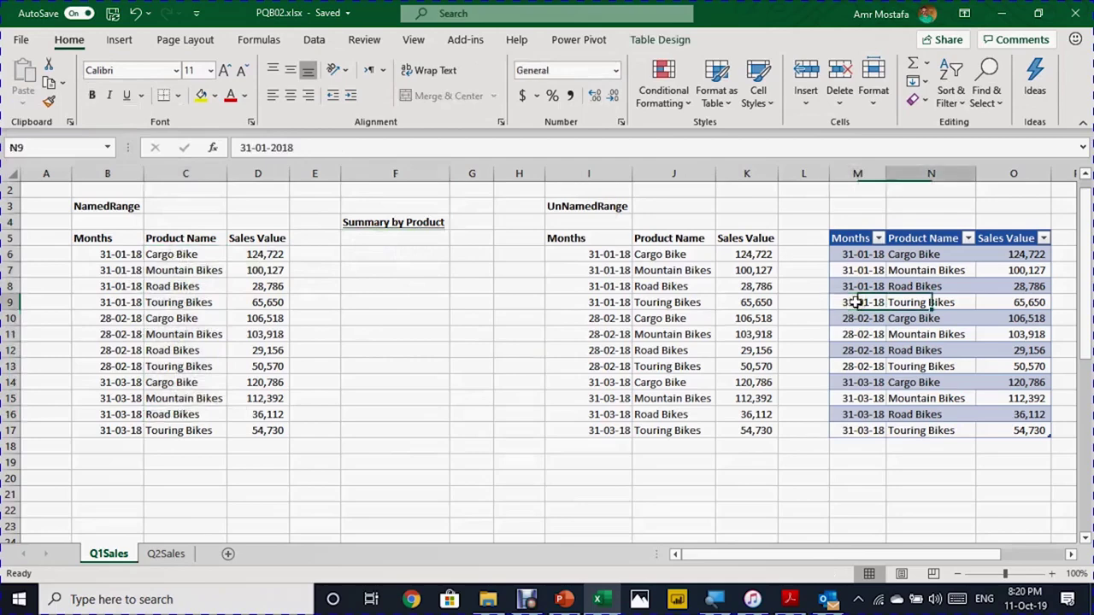
{"action": "key", "text": "Right"}
{"action": "key", "text": "Right"}
{"action": "key", "text": "Left"}
{"action": "key", "text": "Up"}
{"action": "key", "text": "Up"}
{"action": "key", "text": "Up"}
{"action": "key", "text": "Up"}
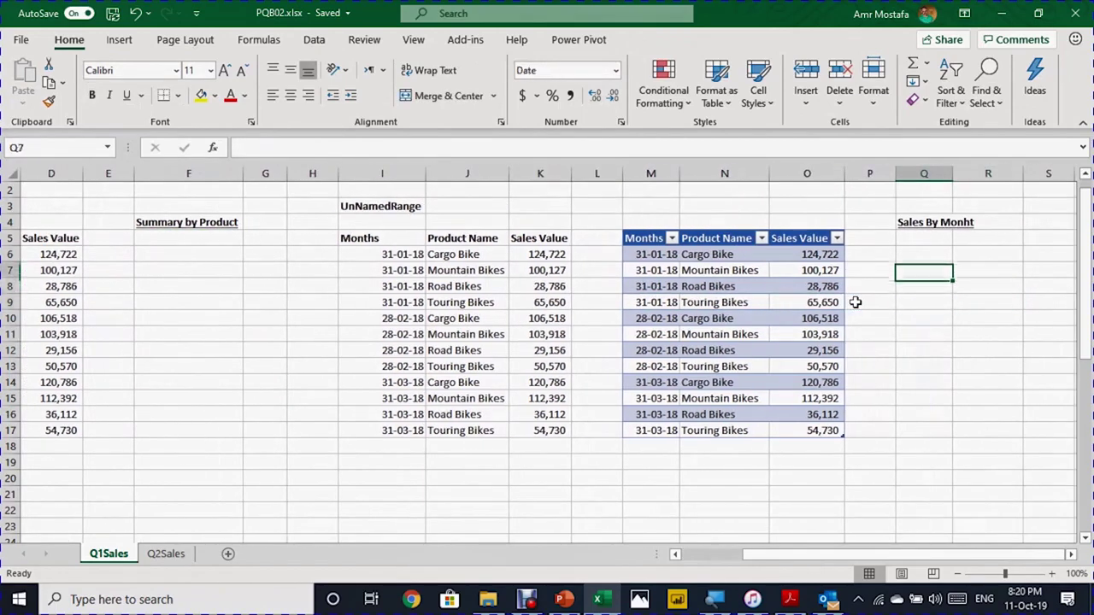
{"action": "key", "text": "Up"}
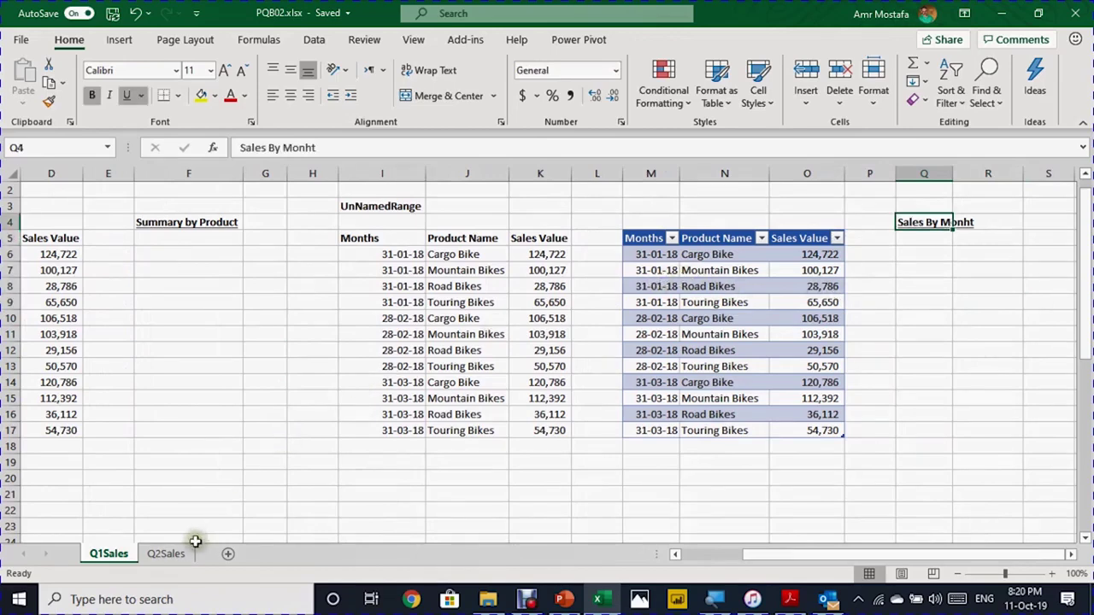
View the April to June sales rows on the Q2Sales sheet and return to the Q1Sales sheet.
{"action": "left_click", "coordinate": [169, 555]}
{"action": "left_click_drag", "start_coordinate": [101, 222], "coordinate": [227, 444]}
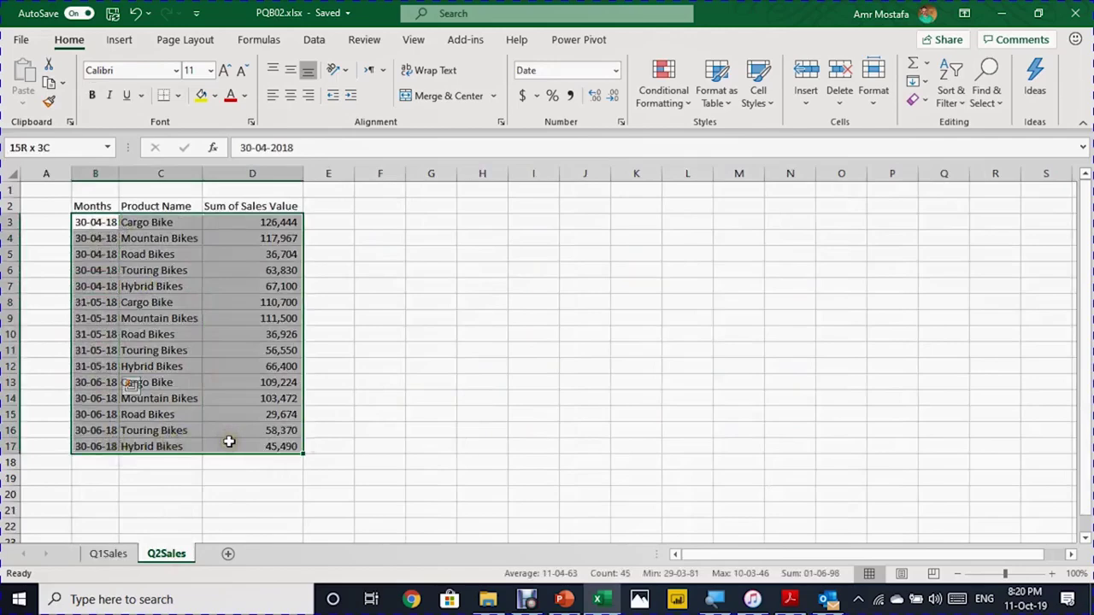
{"action": "left_click", "coordinate": [116, 555]}
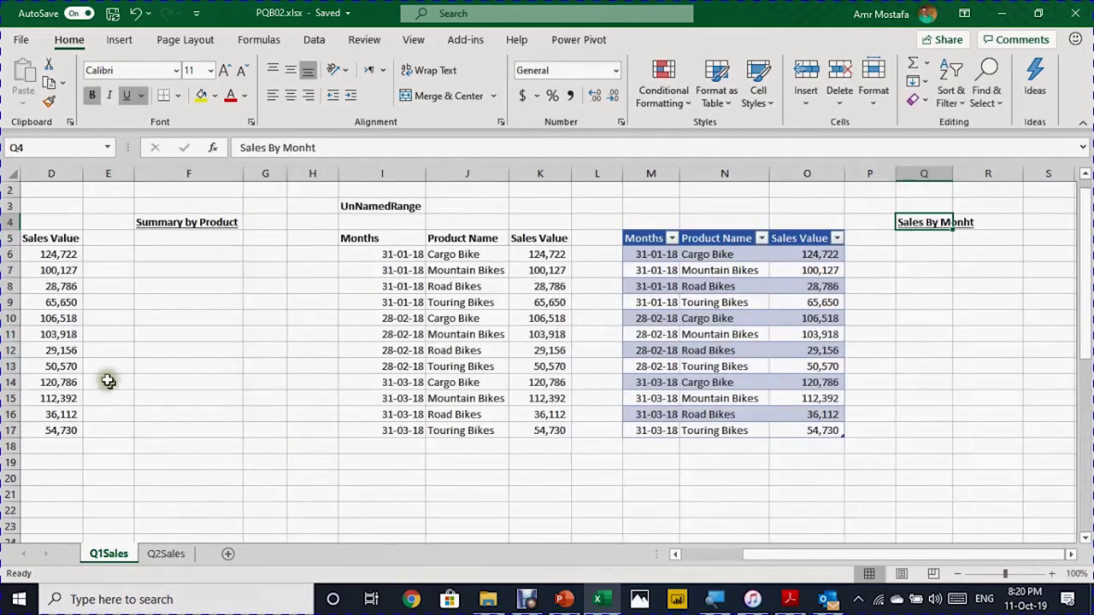
Create a Power Query query from the BikesQ1 named range on the Q1Sales sheet.
{"action": "left_click", "coordinate": [94, 346]}
{"action": "key", "text": "Left"}
{"action": "key", "text": "Left"}
{"action": "key", "text": "Left"}
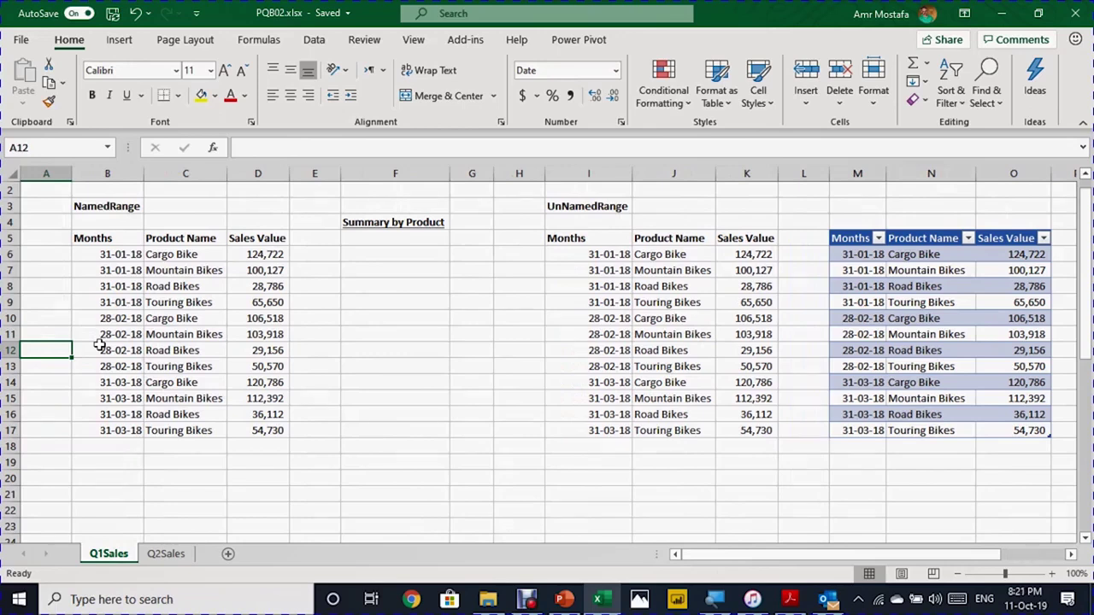
{"action": "left_click", "coordinate": [209, 268]}
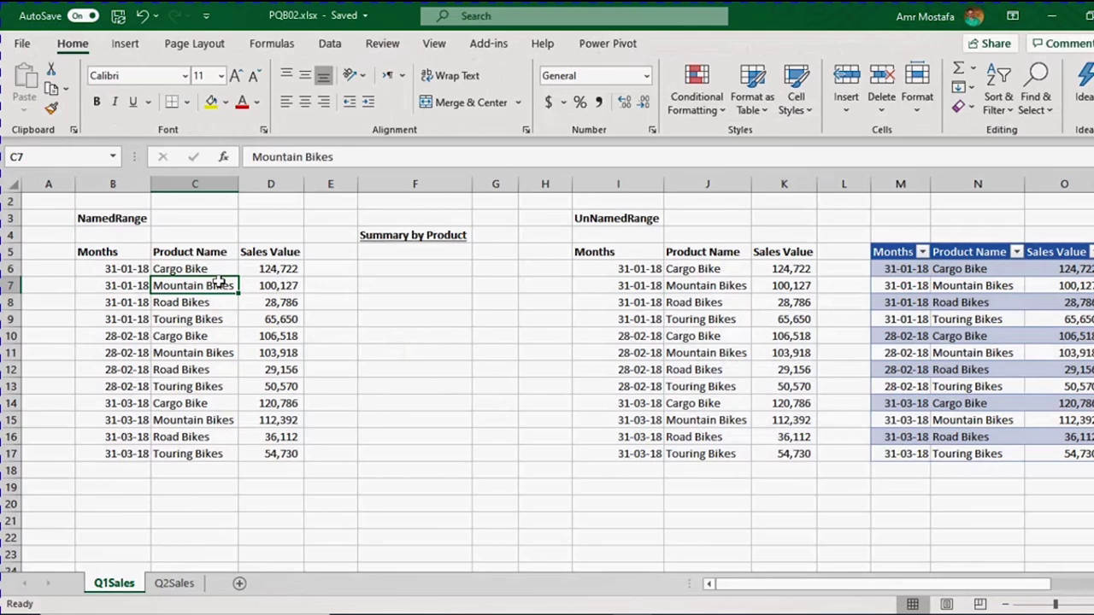
{"action": "left_click", "coordinate": [111, 156]}
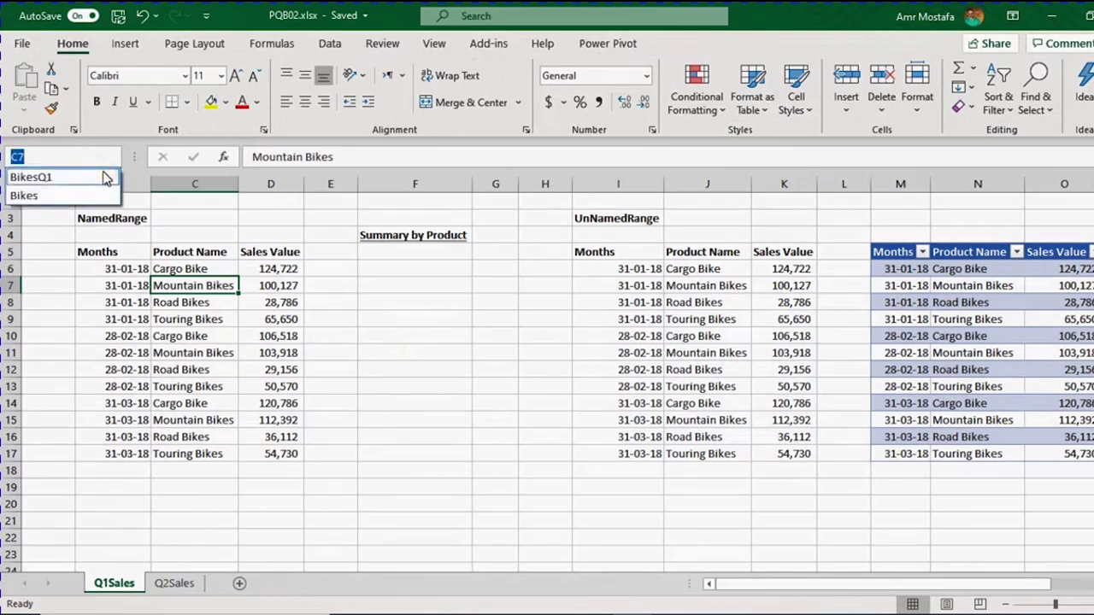
{"action": "left_click", "coordinate": [169, 340]}
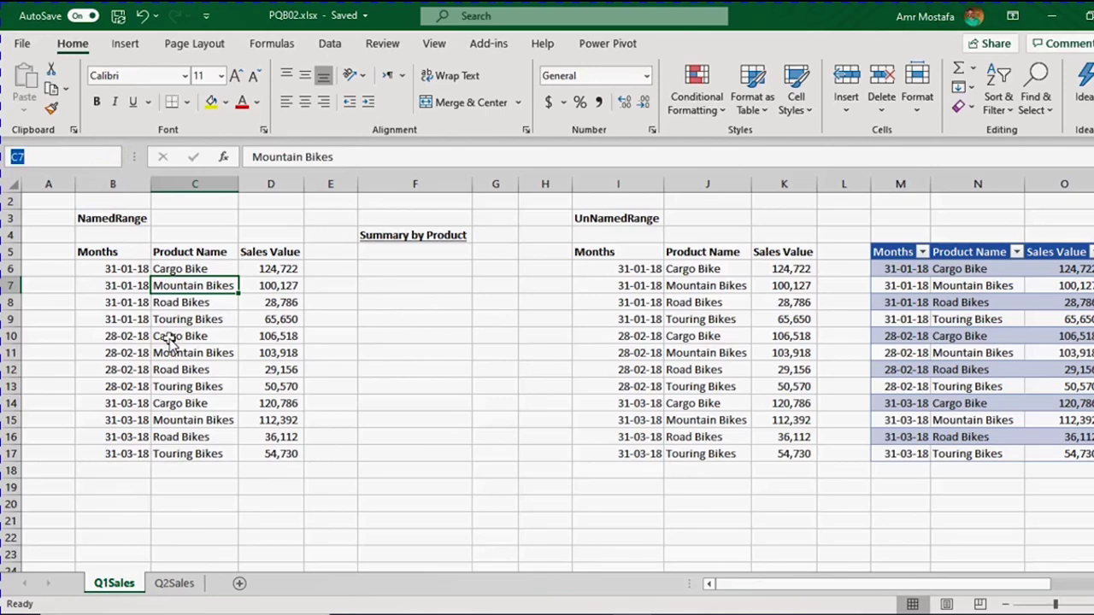
{"action": "left_click", "coordinate": [330, 43]}
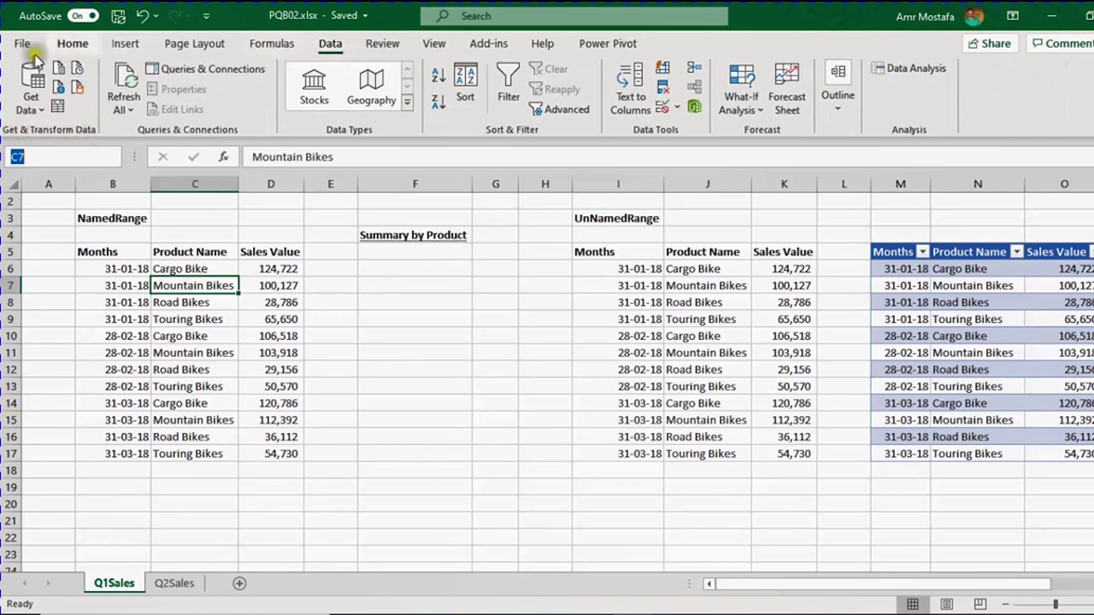
{"action": "left_click", "coordinate": [60, 107]}
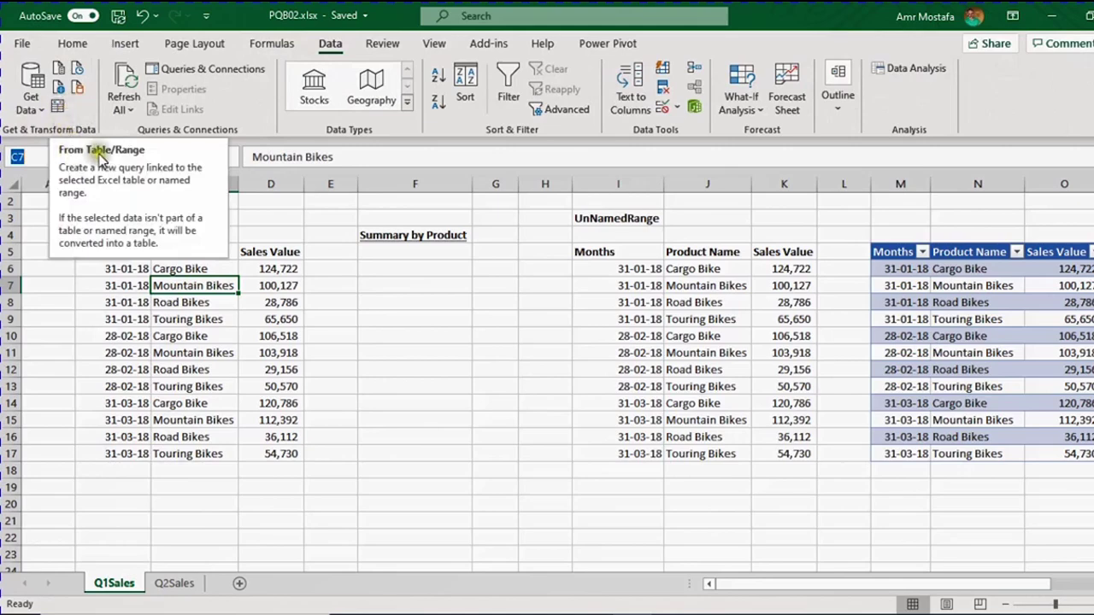
{"action": "left_click", "coordinate": [58, 109]}
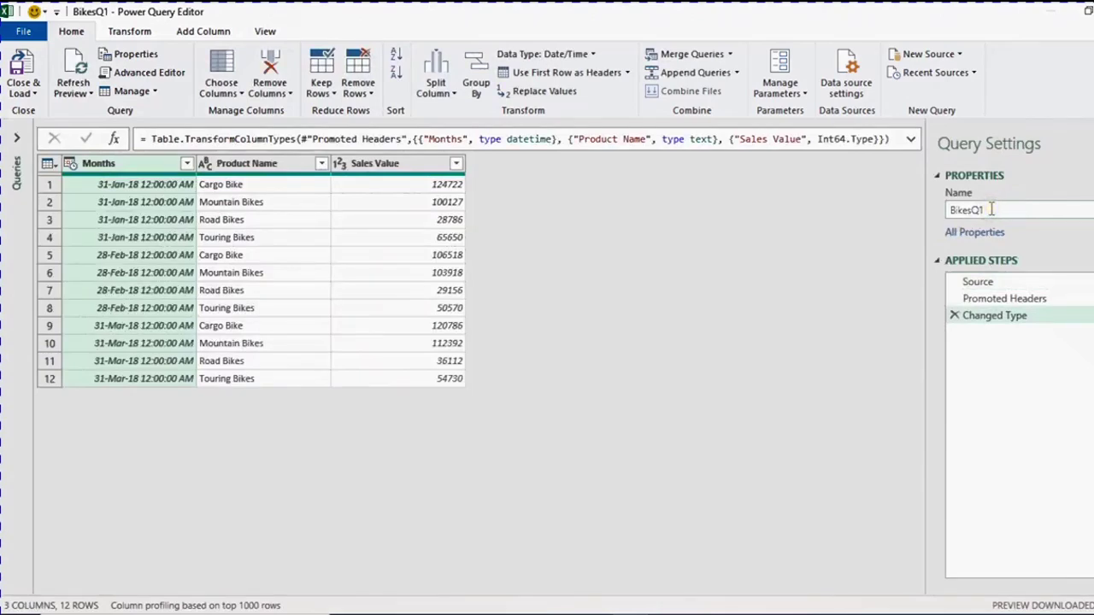
Delete the query's Changed Type and Promoted Headers steps, and promote the first row to headers again.
{"action": "left_click", "coordinate": [1005, 282]}
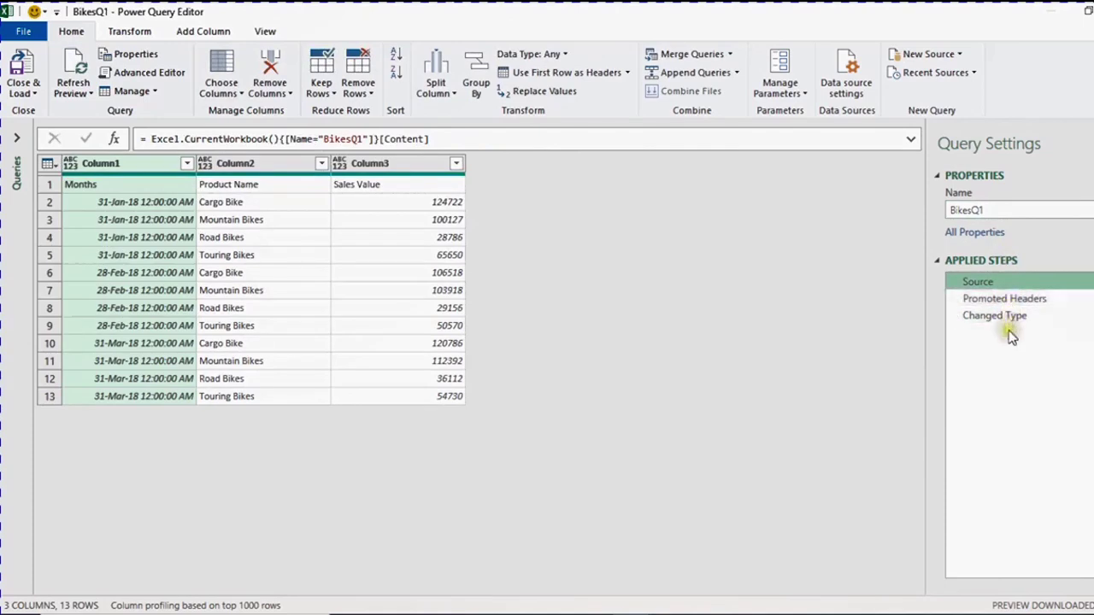
{"action": "left_click", "coordinate": [955, 316]}
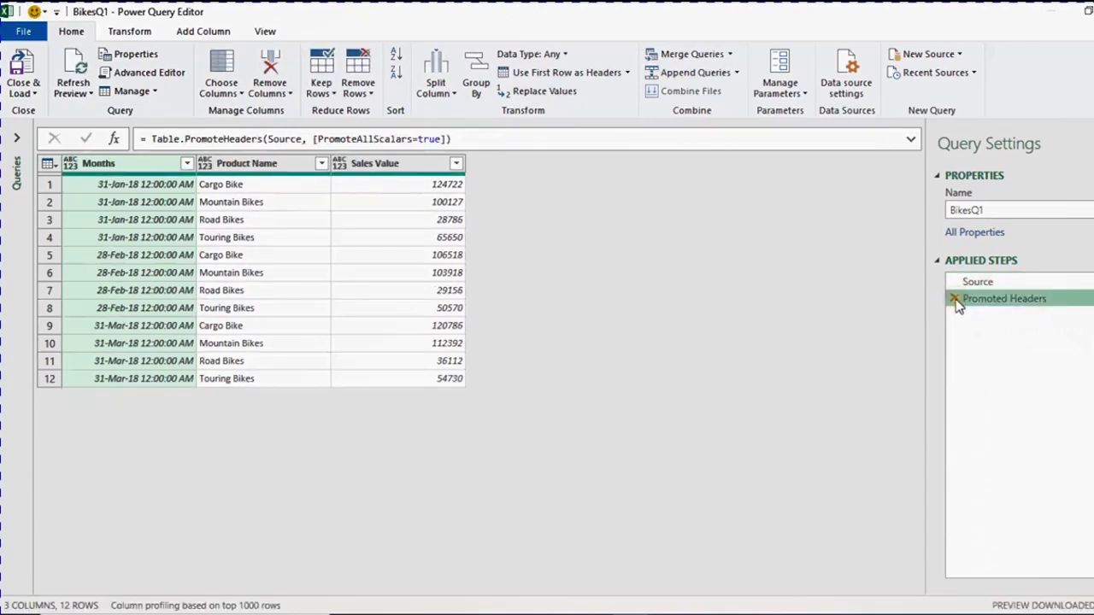
{"action": "left_click", "coordinate": [955, 300]}
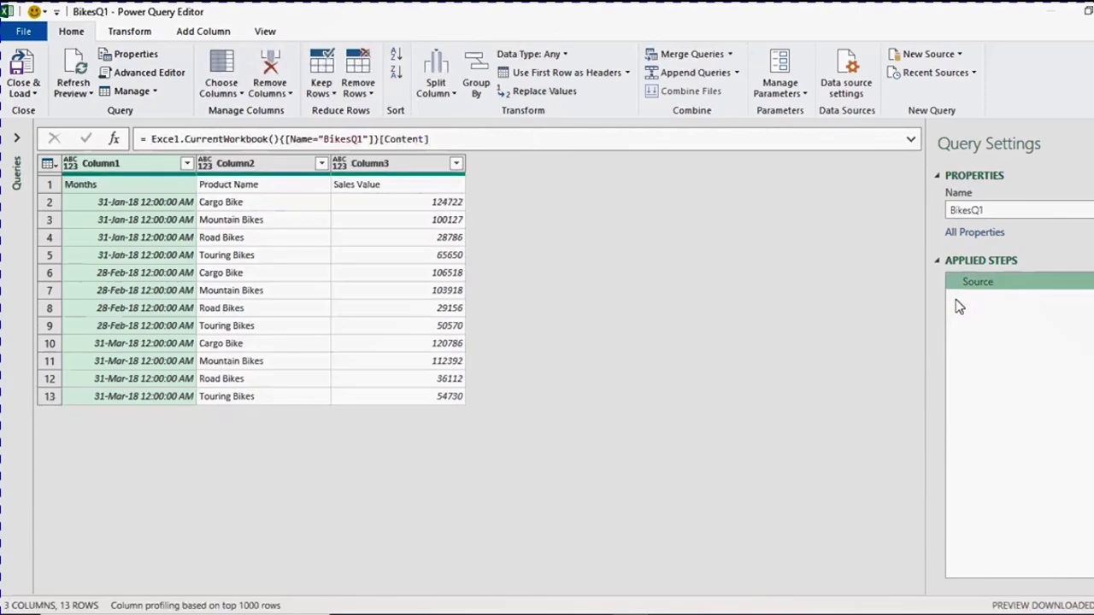
{"action": "left_click", "coordinate": [957, 304]}
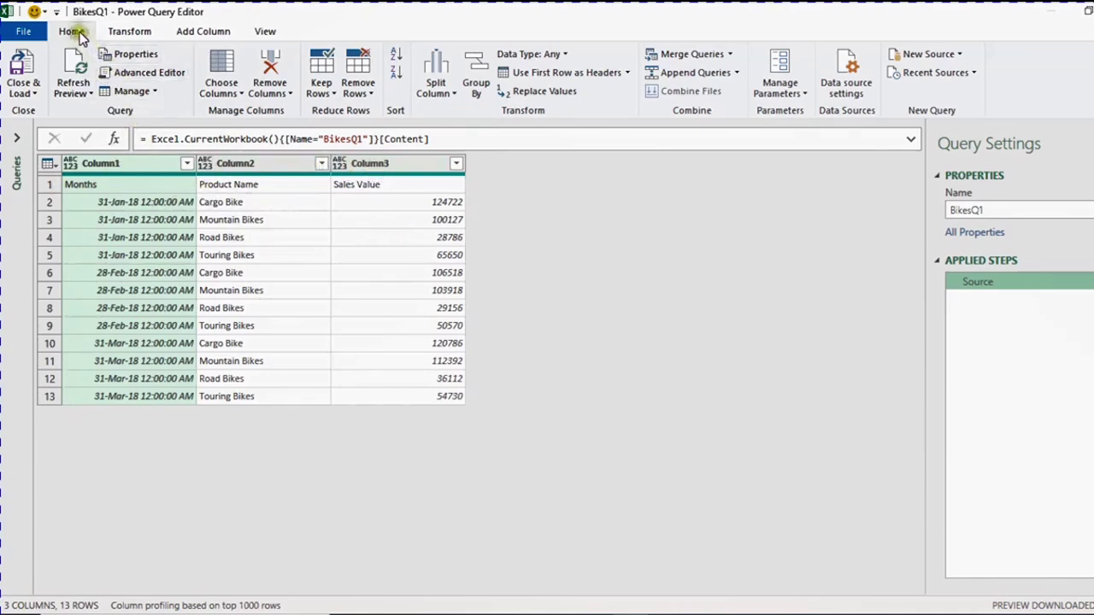
{"action": "left_click", "coordinate": [539, 74]}
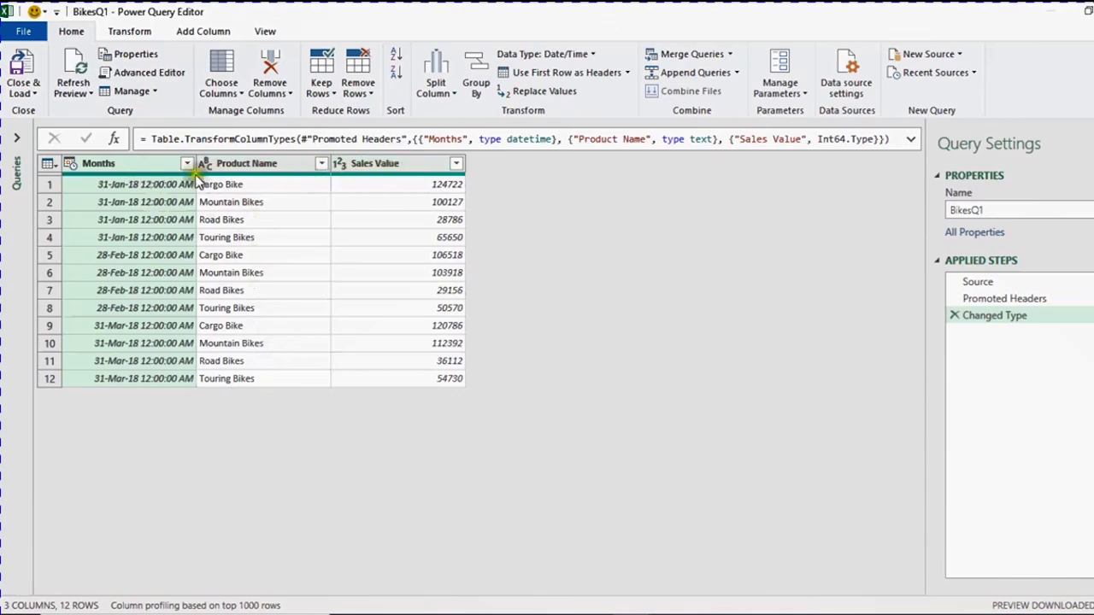
Try removing the Months and Sales Value columns, and delete the resulting Removed Columns step.
{"action": "left_click", "coordinate": [271, 68]}
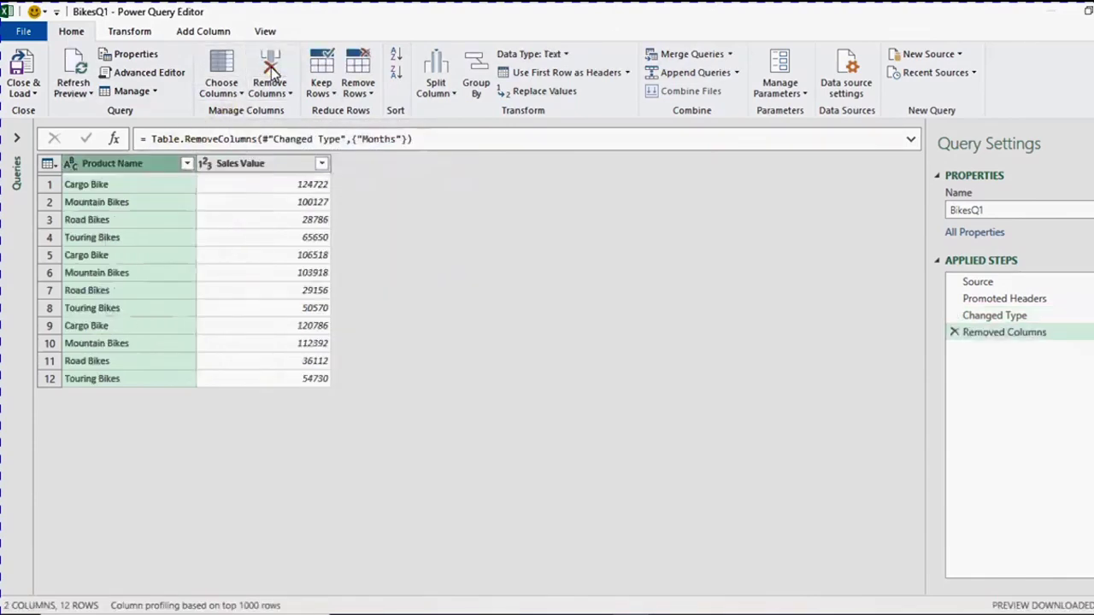
{"action": "left_click", "coordinate": [255, 166]}
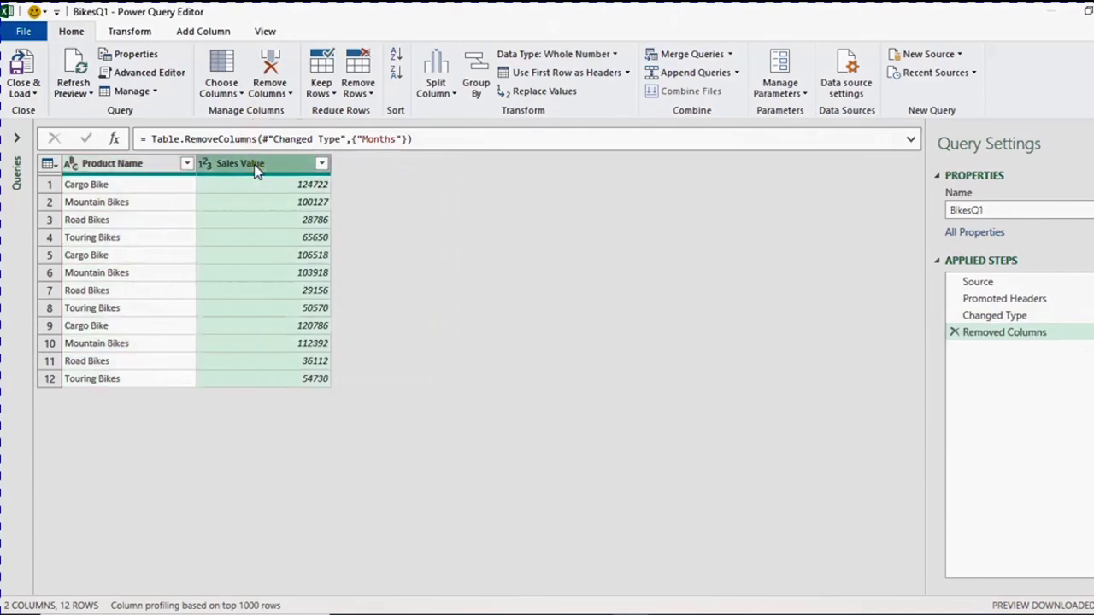
{"action": "right_click", "coordinate": [256, 169]}
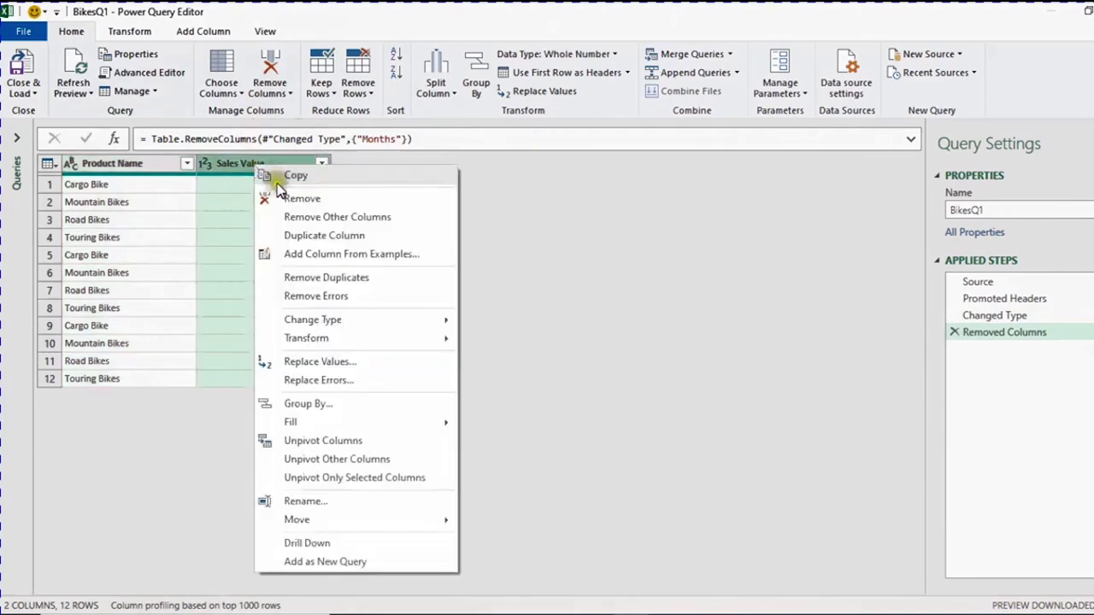
{"action": "left_click", "coordinate": [273, 178]}
{"action": "key", "text": "Delete"}
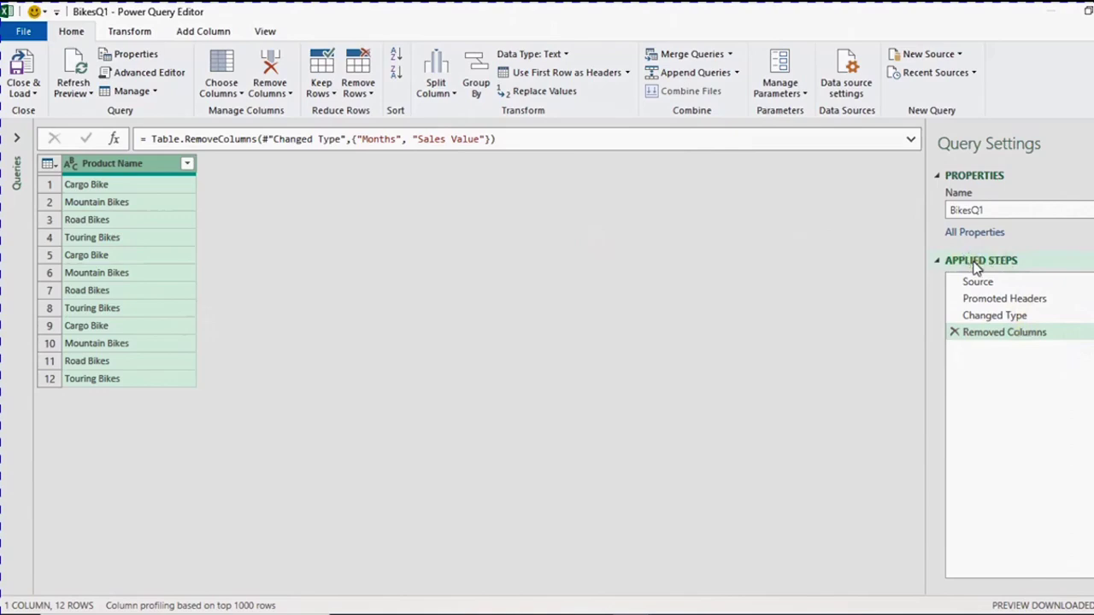
{"action": "left_click", "coordinate": [958, 334]}
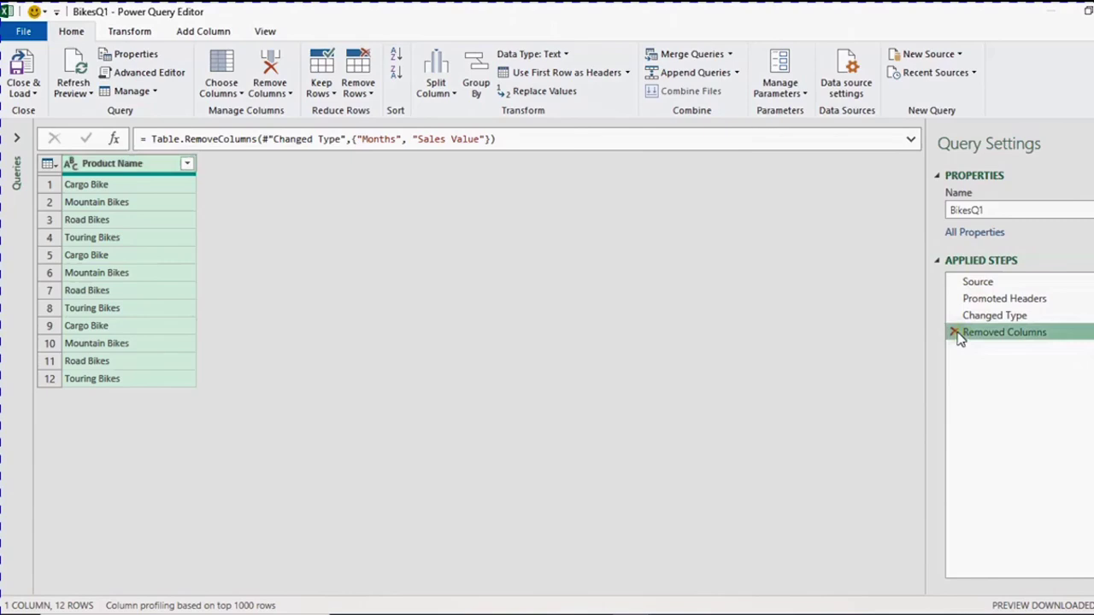
{"action": "left_click", "coordinate": [954, 333]}
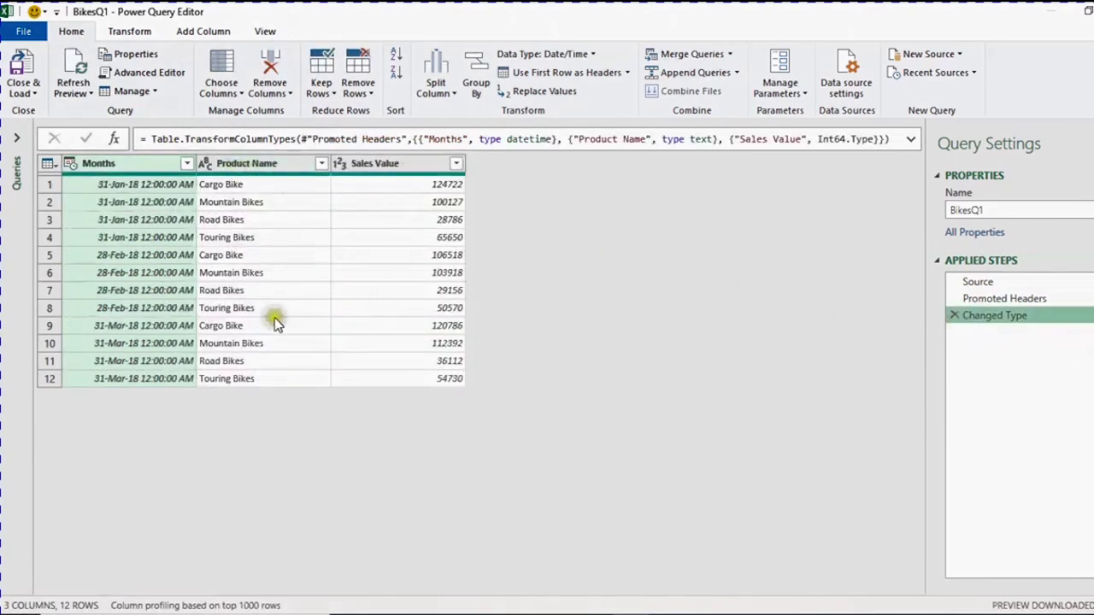
Keep only the Product Name column in the BikesQ1 query and remove its duplicate rows.
{"action": "left_click", "coordinate": [359, 275]}
{"action": "left_click", "coordinate": [282, 165]}
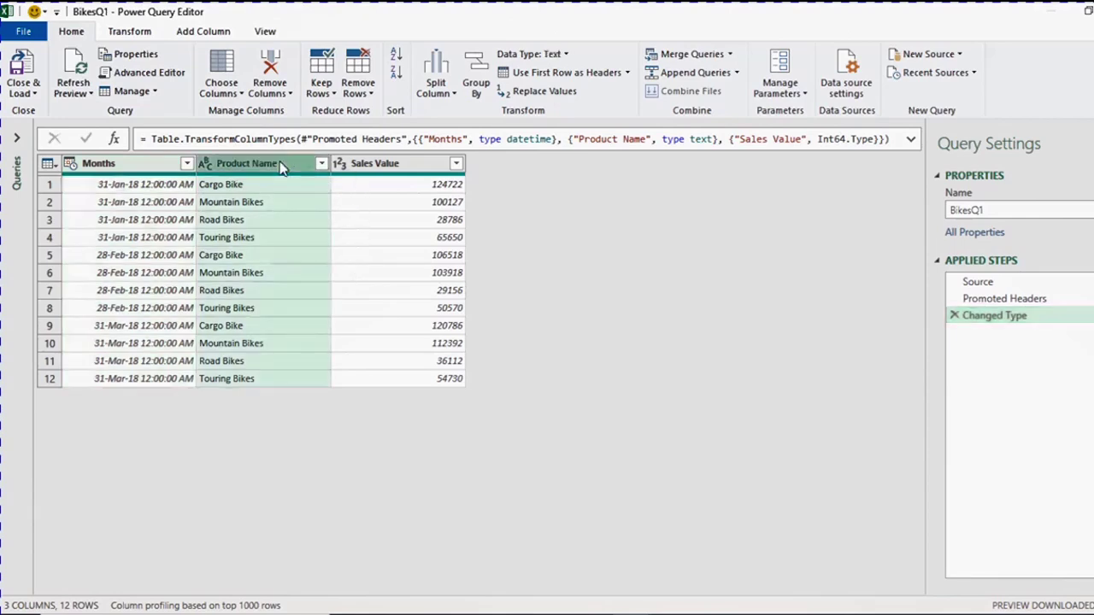
{"action": "right_click", "coordinate": [282, 167]}
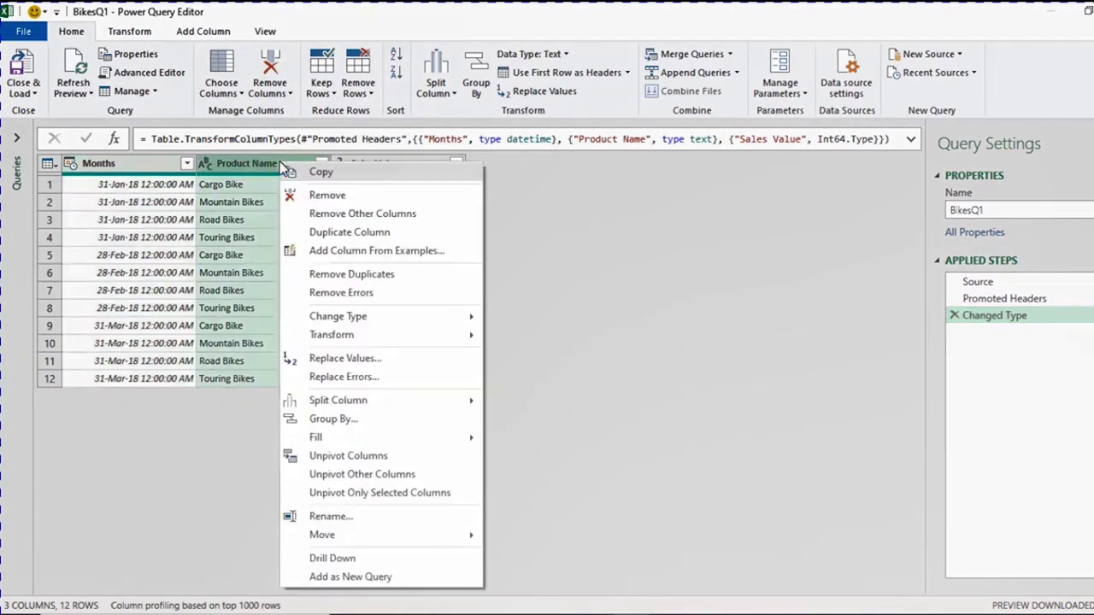
{"action": "left_click", "coordinate": [322, 216]}
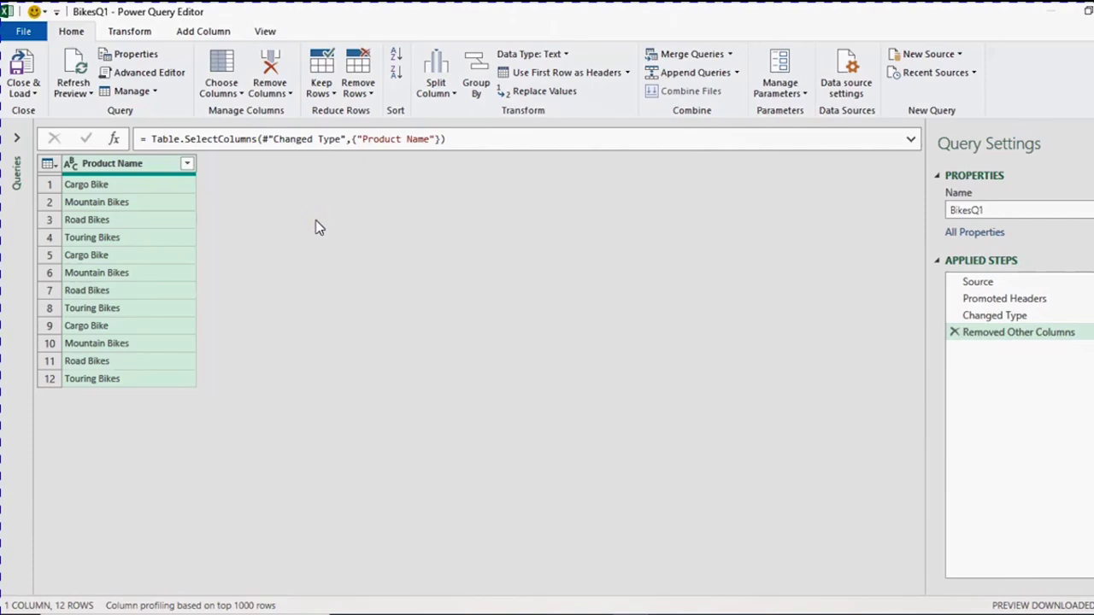
{"action": "left_click", "coordinate": [249, 213]}
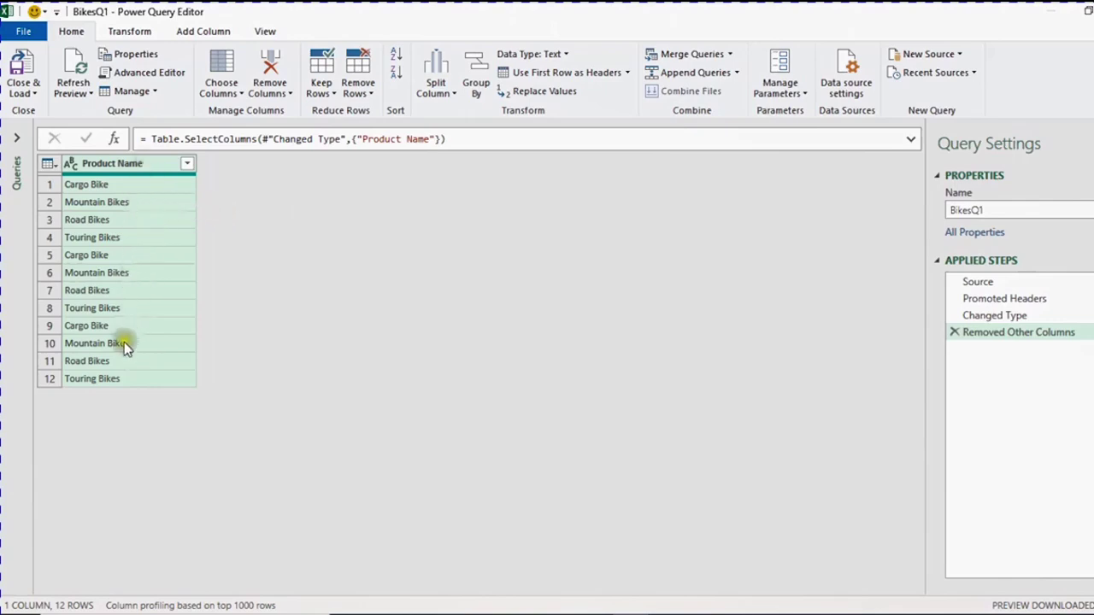
{"action": "left_click", "coordinate": [367, 96]}
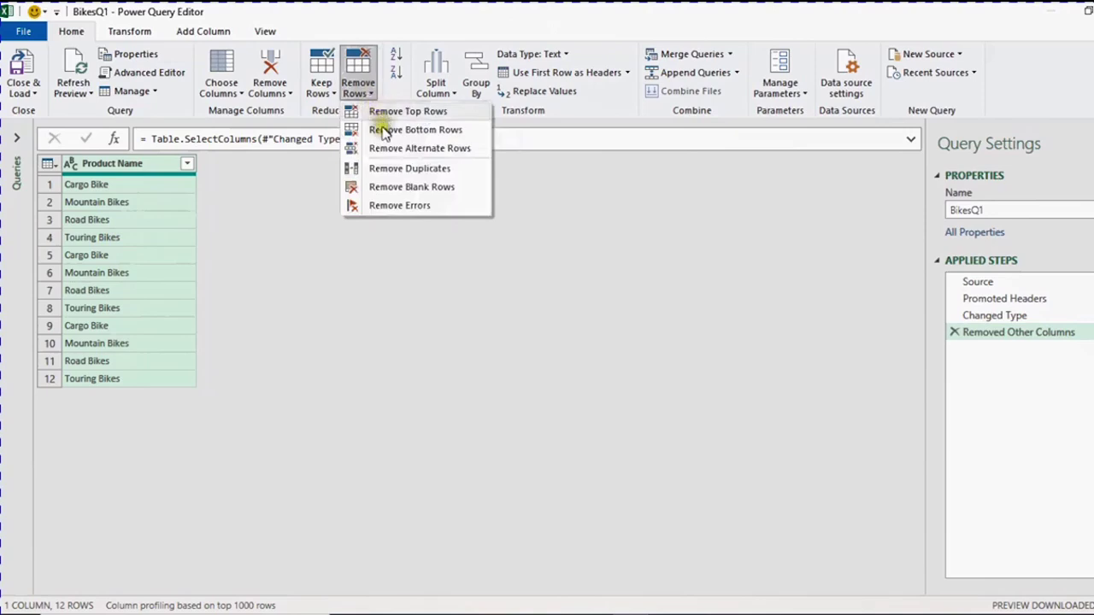
{"action": "left_click", "coordinate": [381, 169]}
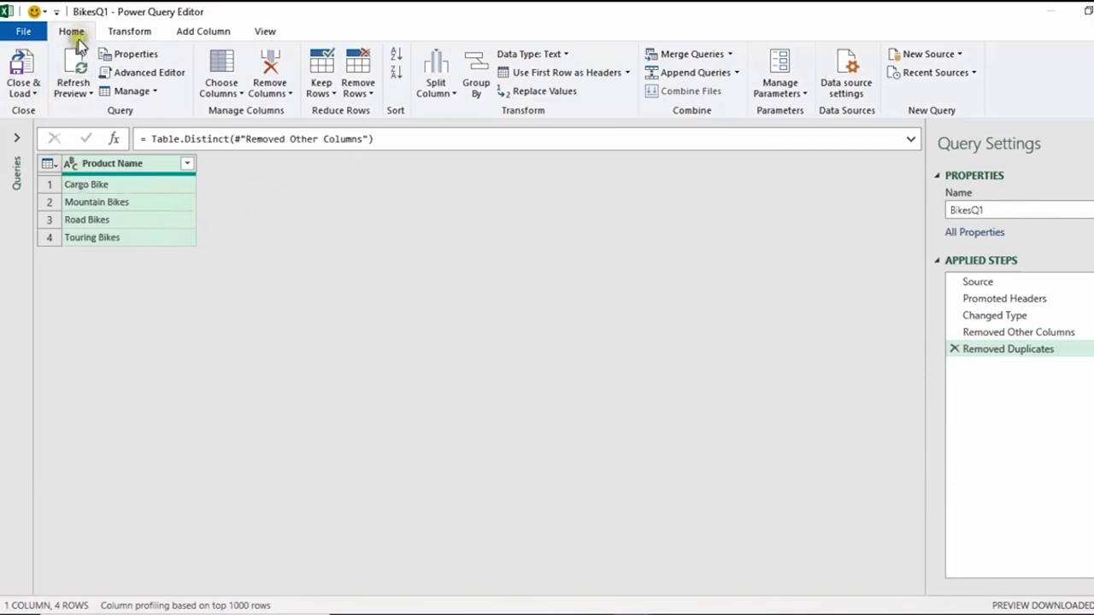
Close and load the query as a table into the existing Q1Sales worksheet at cell F5, under Summary by Product.
{"action": "left_click", "coordinate": [35, 94]}
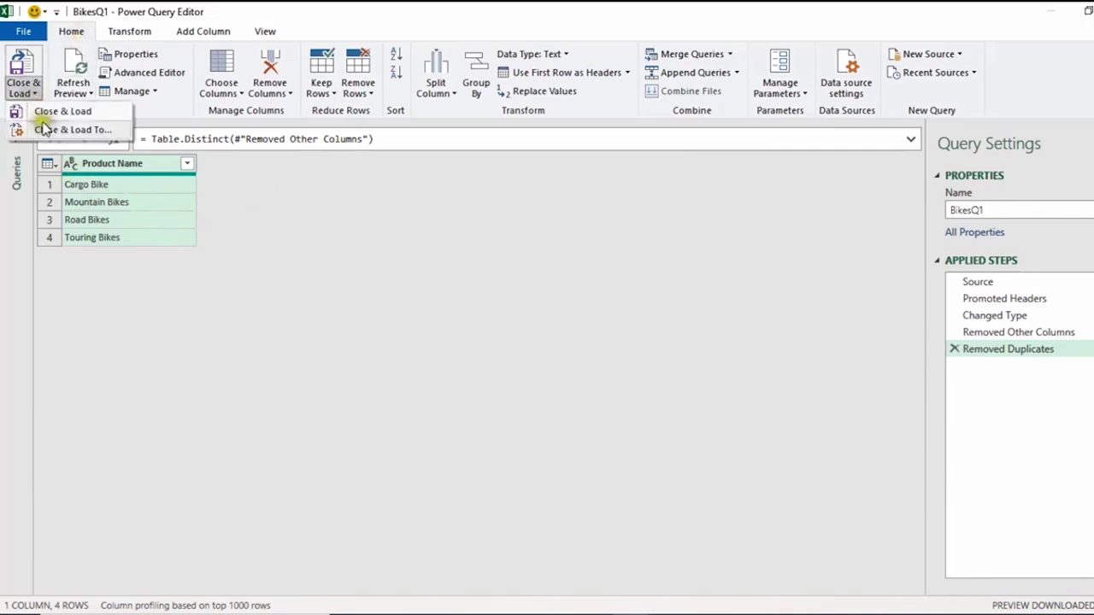
{"action": "left_click", "coordinate": [47, 112]}
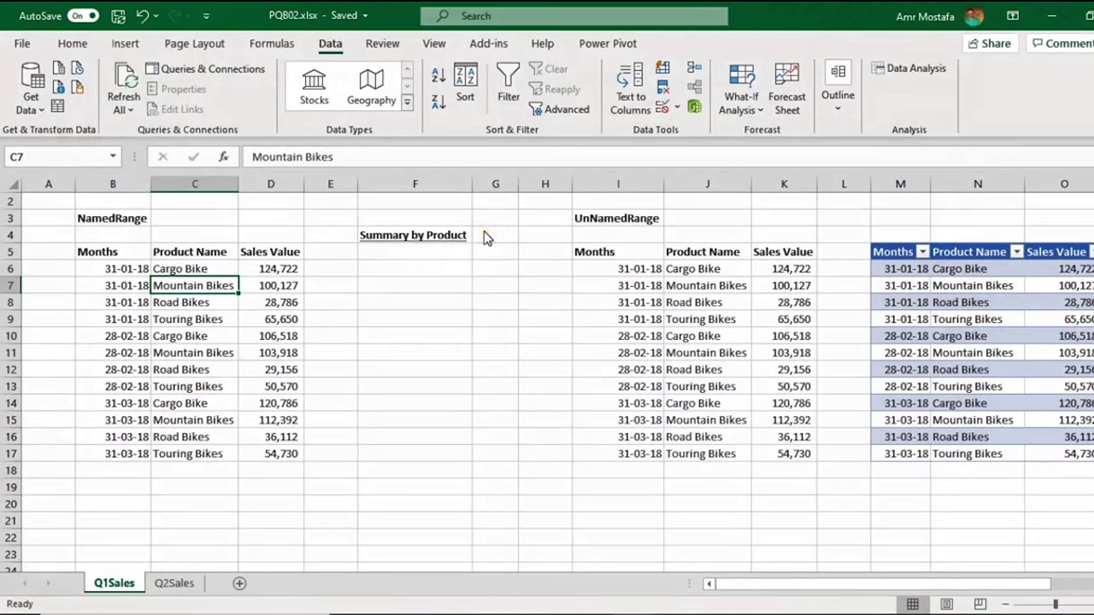
{"action": "left_click_drag", "start_coordinate": [361, 267], "coordinate": [718, 212]}
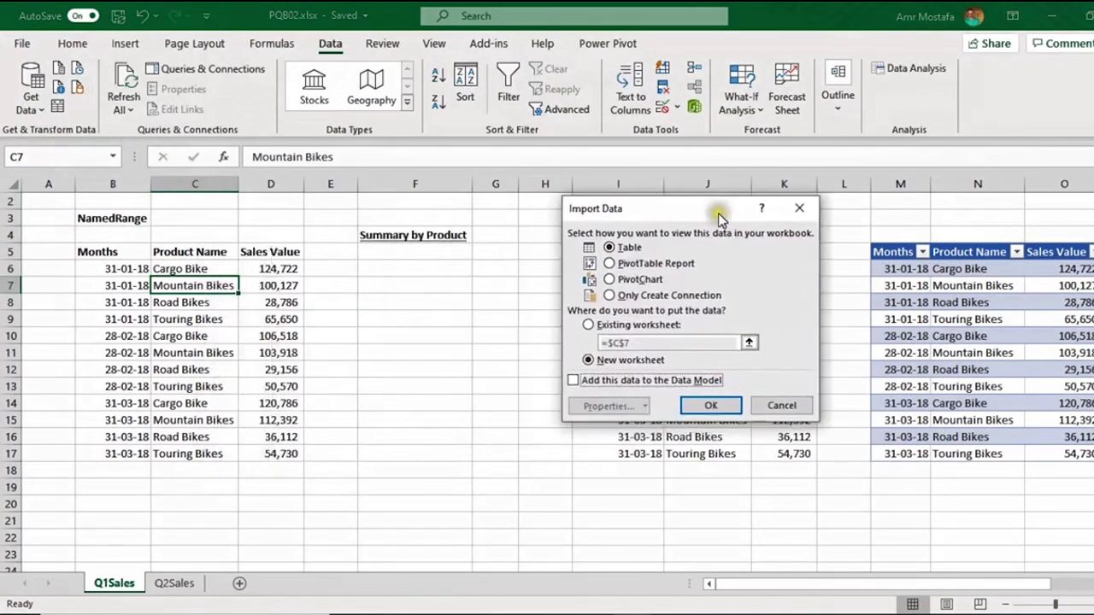
{"action": "left_click", "coordinate": [624, 326]}
{"action": "left_click", "coordinate": [424, 253]}
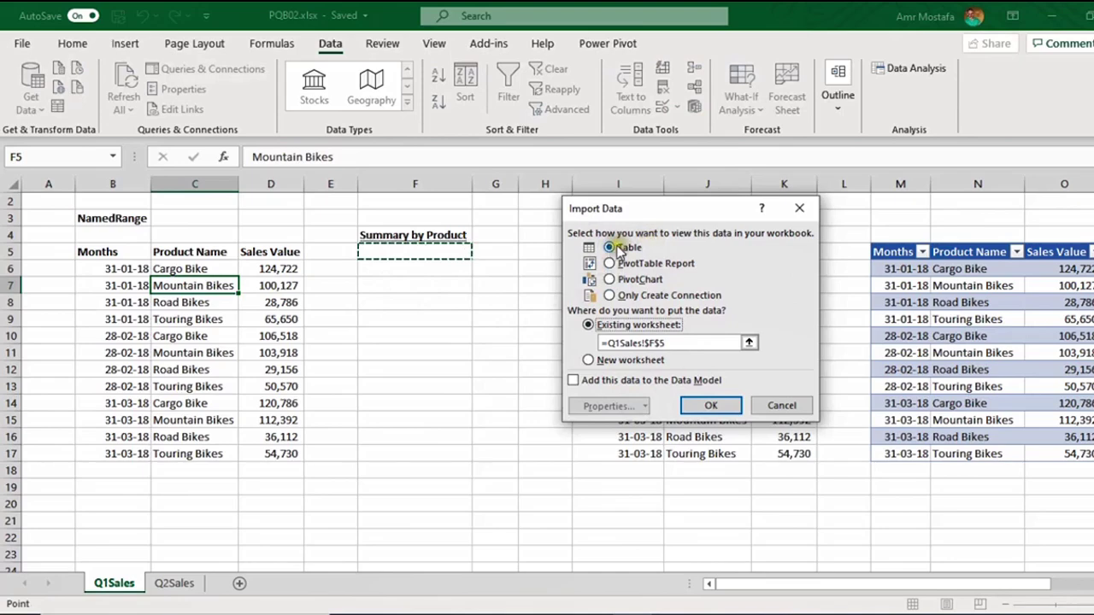
{"action": "left_click", "coordinate": [702, 405]}
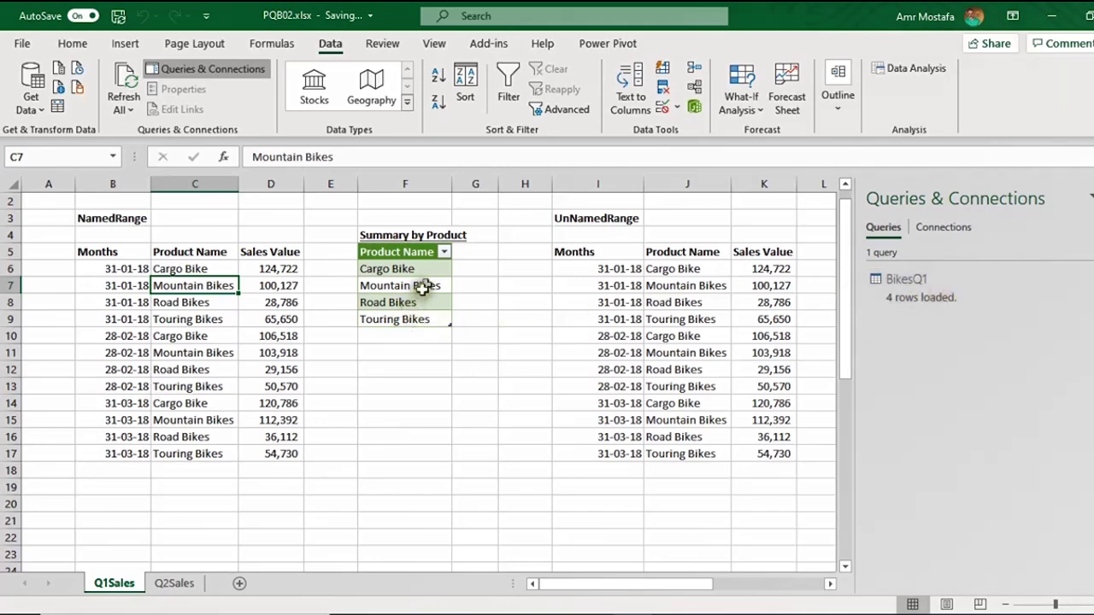
Add a Sales column to the summary table by entering that header in cell G5.
{"action": "left_click", "coordinate": [483, 254]}
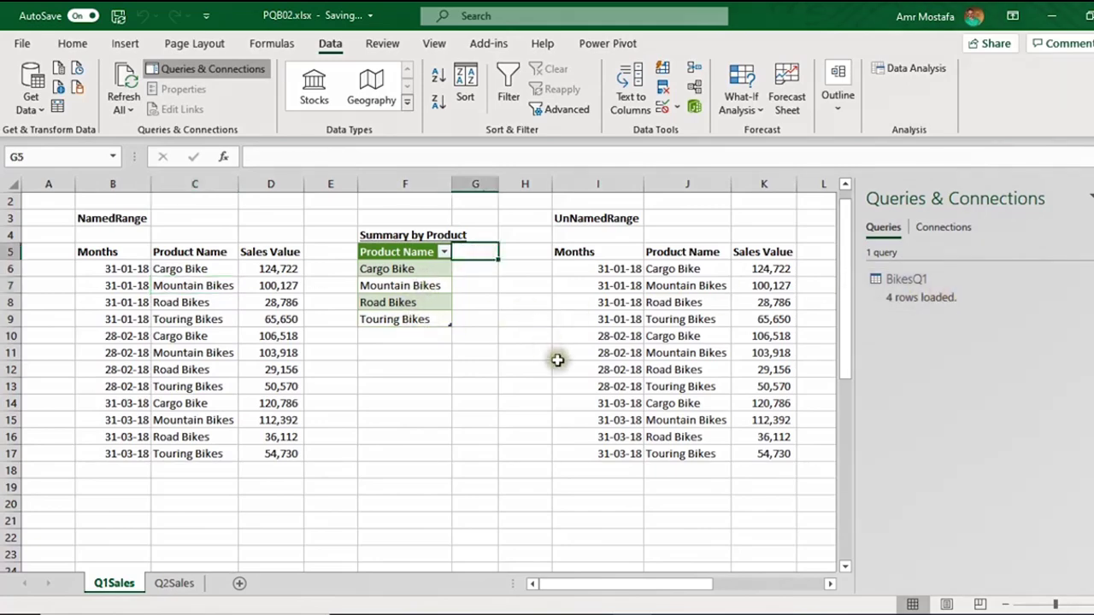
{"action": "type", "text": "Sales"}
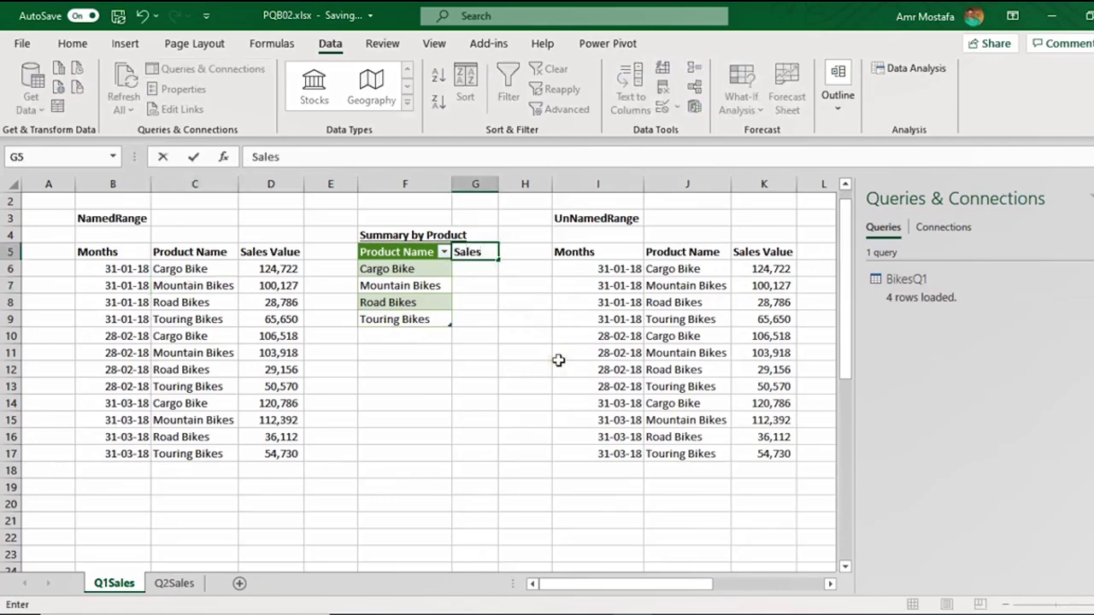
{"action": "key", "text": "Return"}
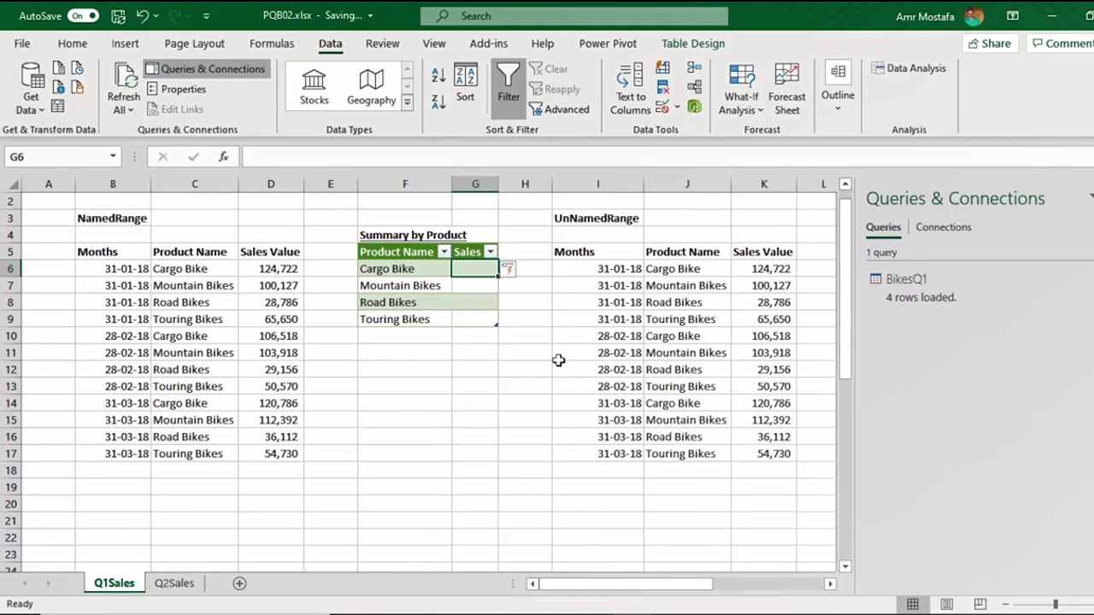
Enter =SUMIFS($D$6:$D$17,$C$6:$C$17,[@[Product Name]]) in G6 and apply it to the whole Sales column.
{"action": "type", "text": "=s"}
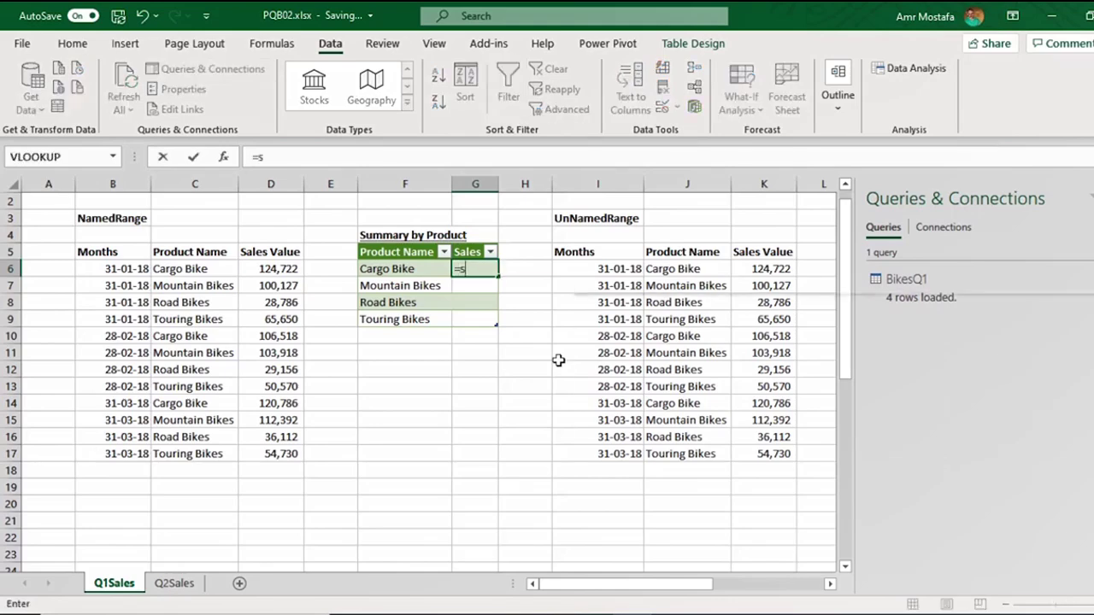
{"action": "type", "text": "uifs"}
{"action": "key", "text": "Tab"}
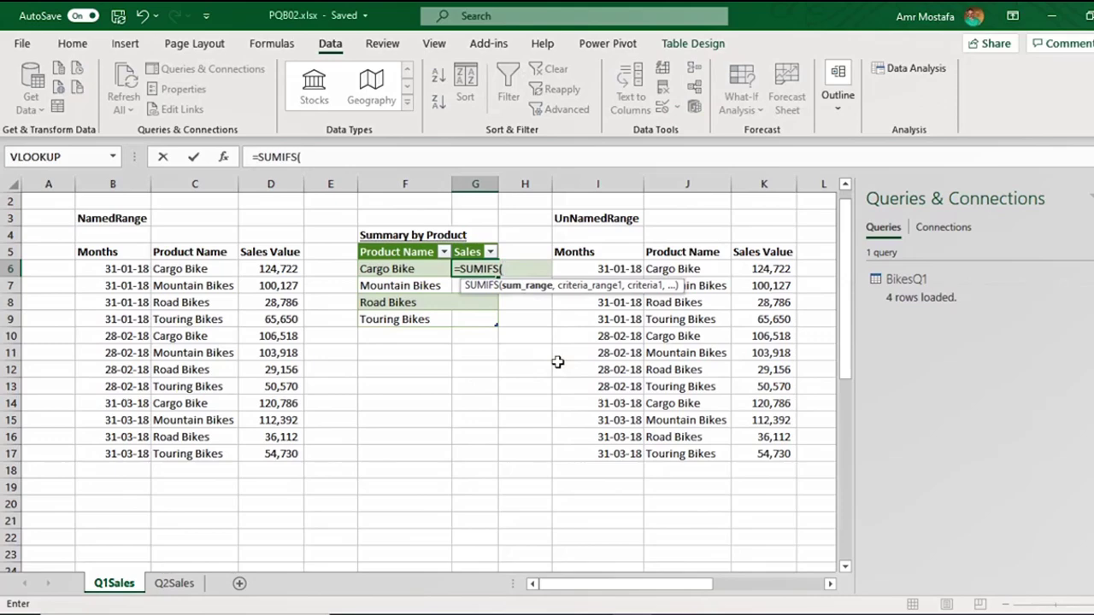
{"action": "left_click_drag", "start_coordinate": [272, 269], "coordinate": [272, 448]}
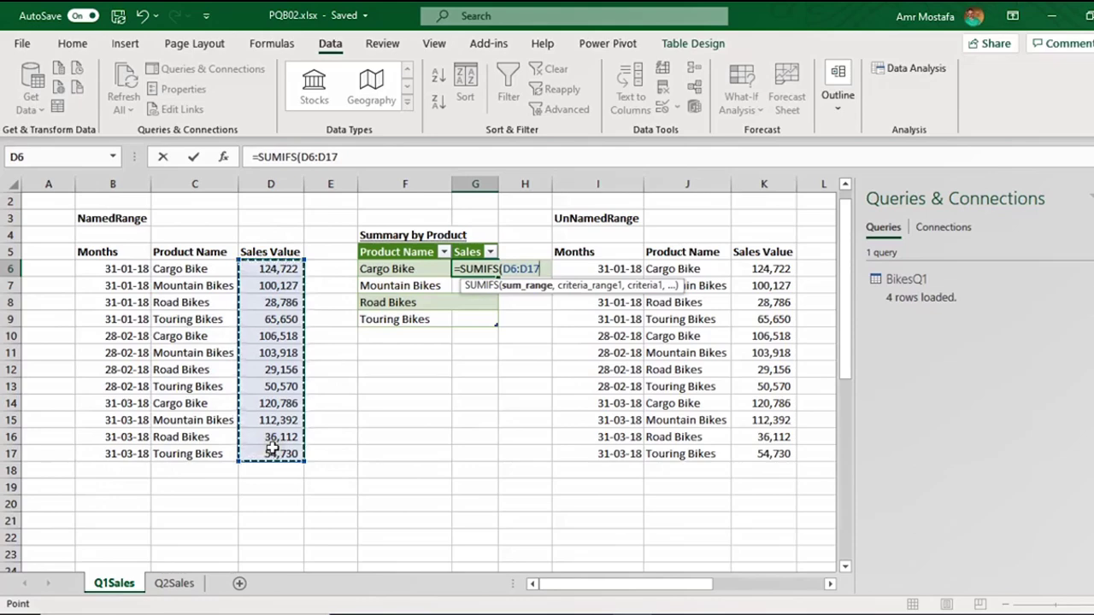
{"action": "key", "text": "F4"}
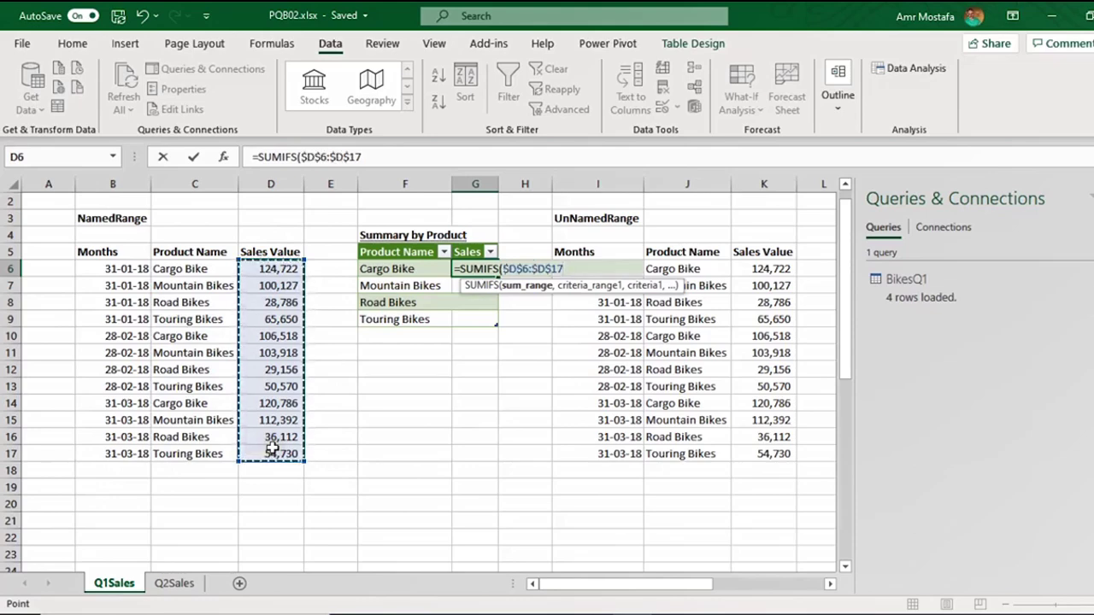
{"action": "type", "text": ","}
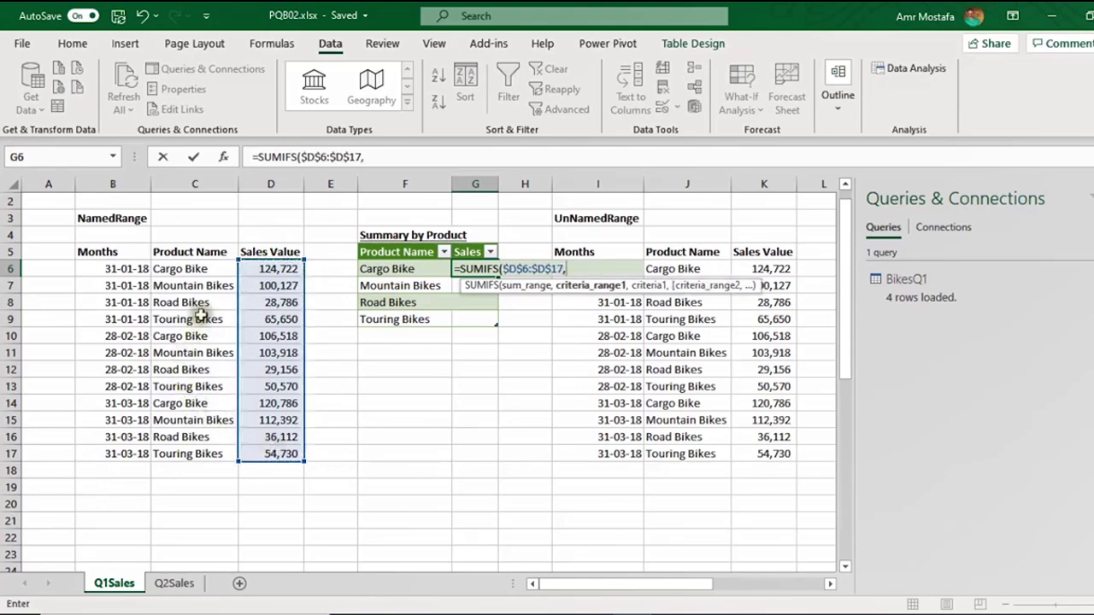
{"action": "left_click_drag", "start_coordinate": [209, 268], "coordinate": [177, 452]}
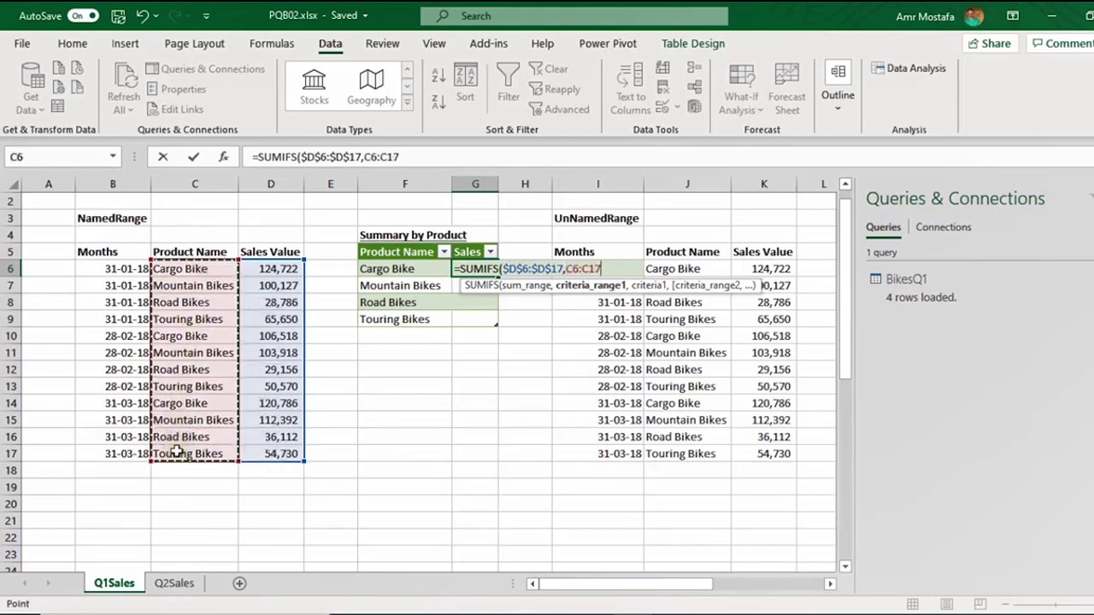
{"action": "key", "text": "F4"}
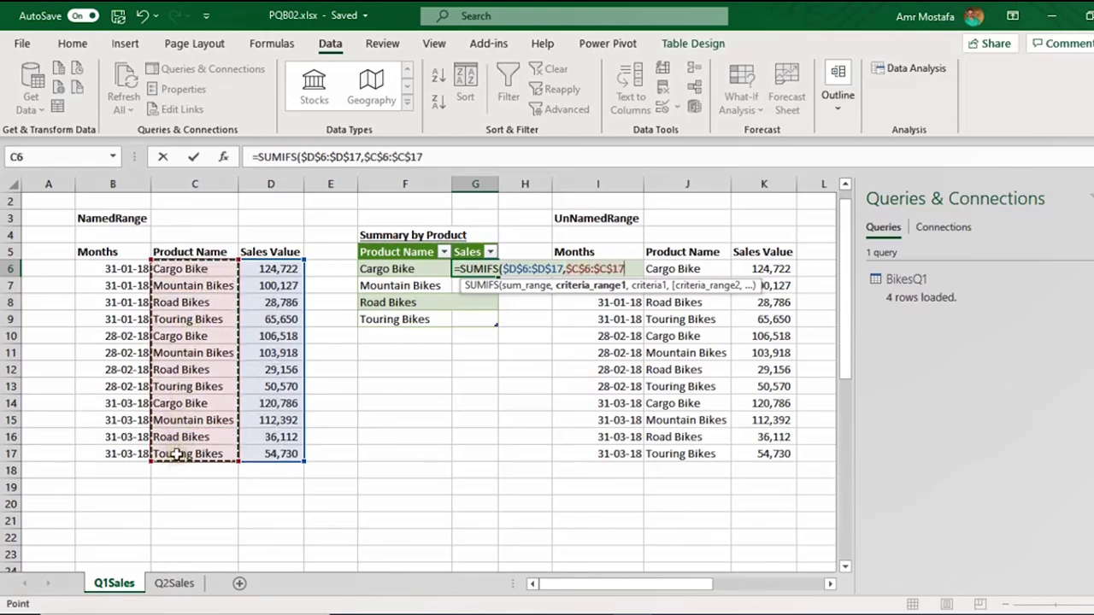
{"action": "type", "text": ","}
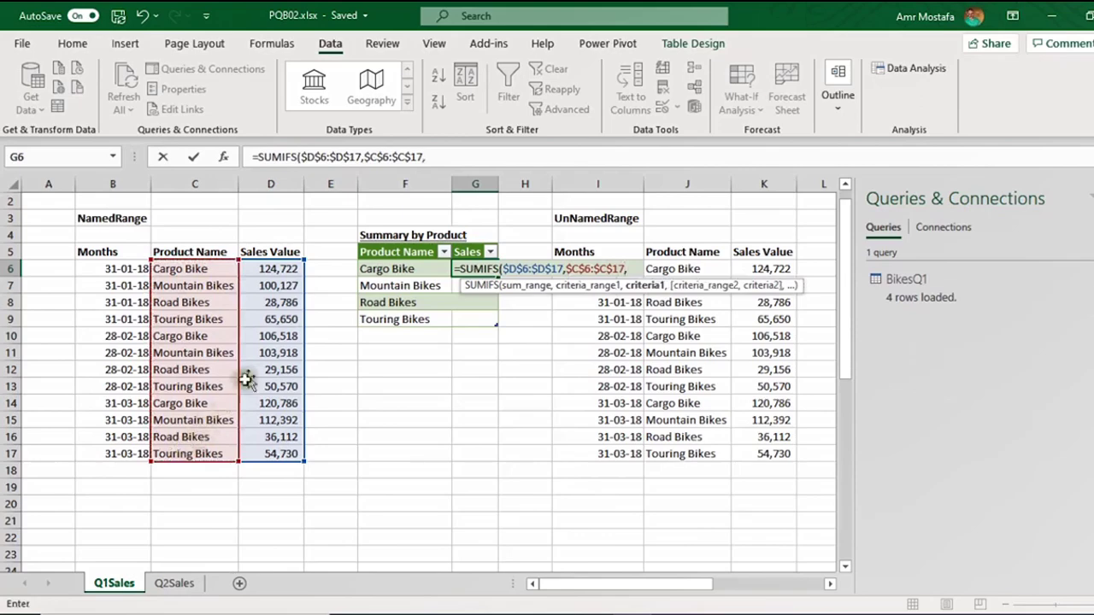
{"action": "left_click", "coordinate": [387, 267]}
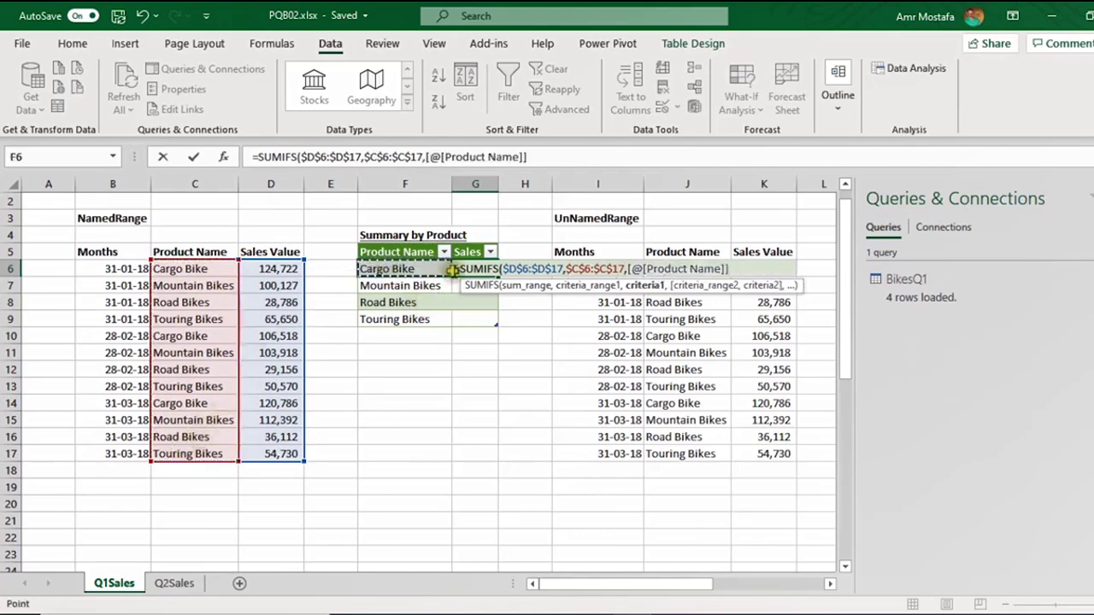
{"action": "type", "text": ")"}
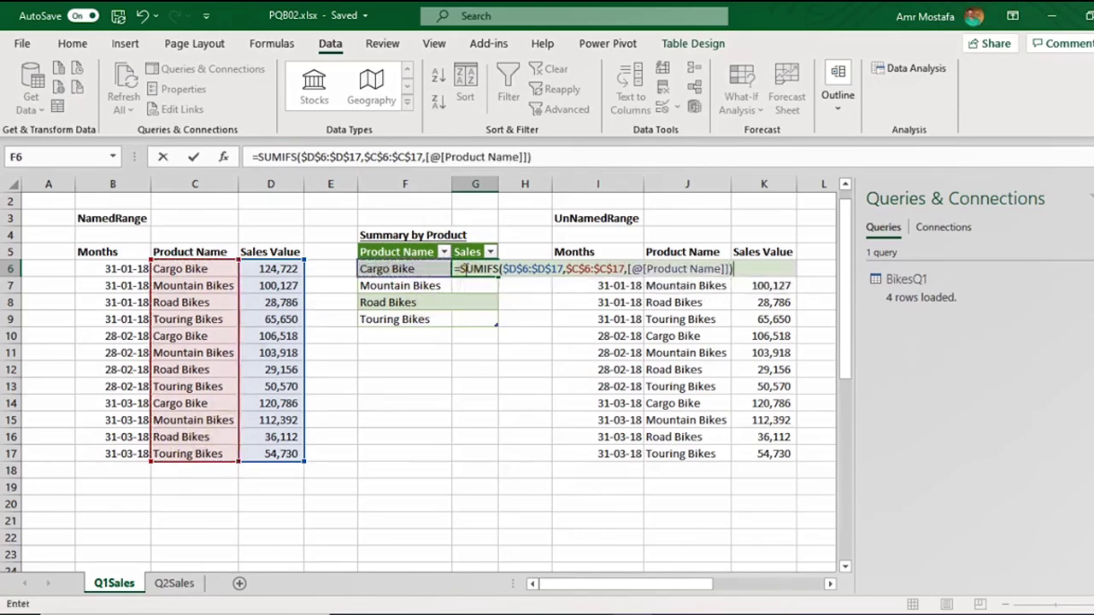
{"action": "key", "text": "Return"}
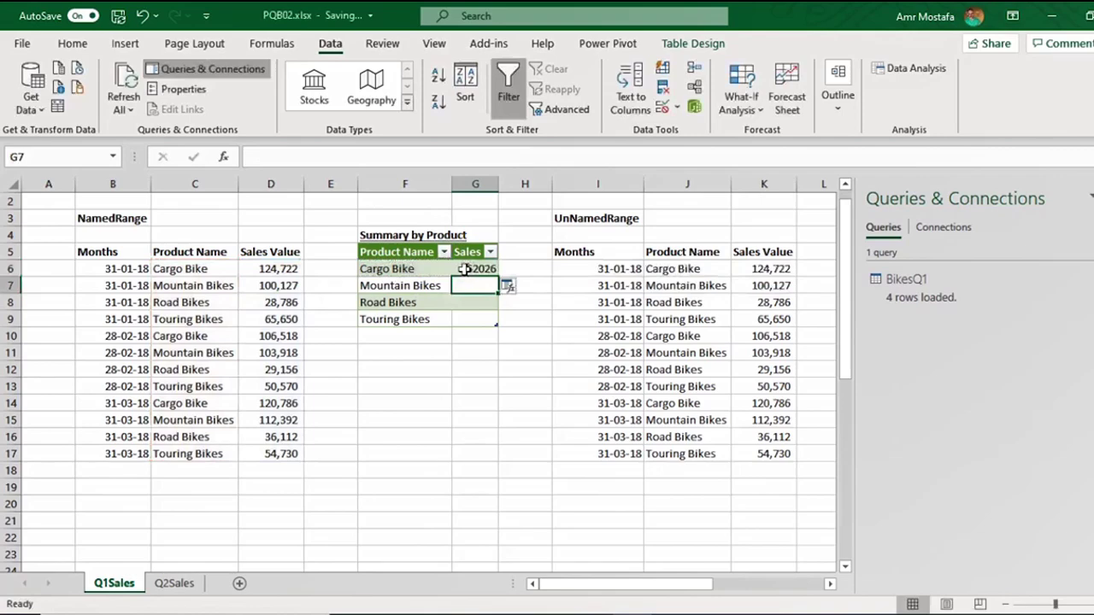
{"action": "left_click", "coordinate": [524, 289]}
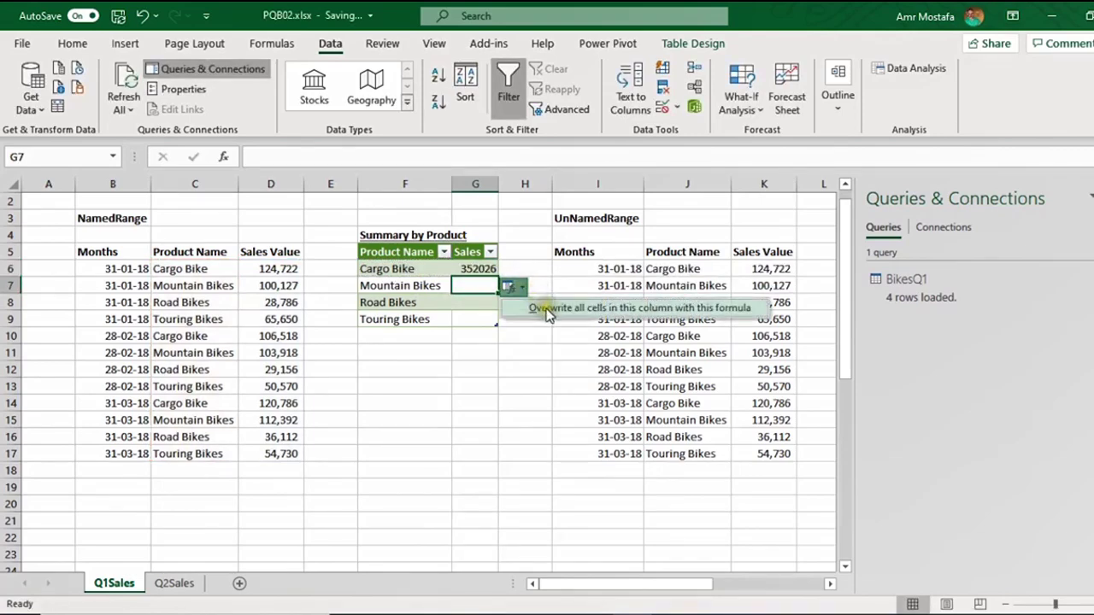
{"action": "left_click", "coordinate": [548, 309]}
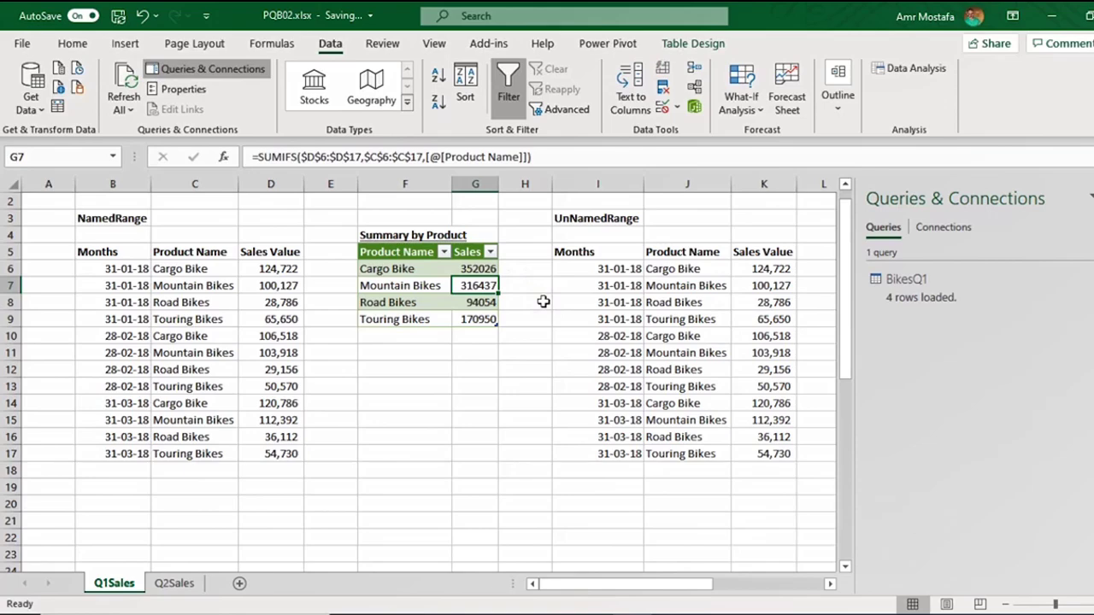
Format the Sales values in G6:G9 as dollar accounting amounts with no decimal places.
{"action": "left_click_drag", "start_coordinate": [485, 268], "coordinate": [485, 319]}
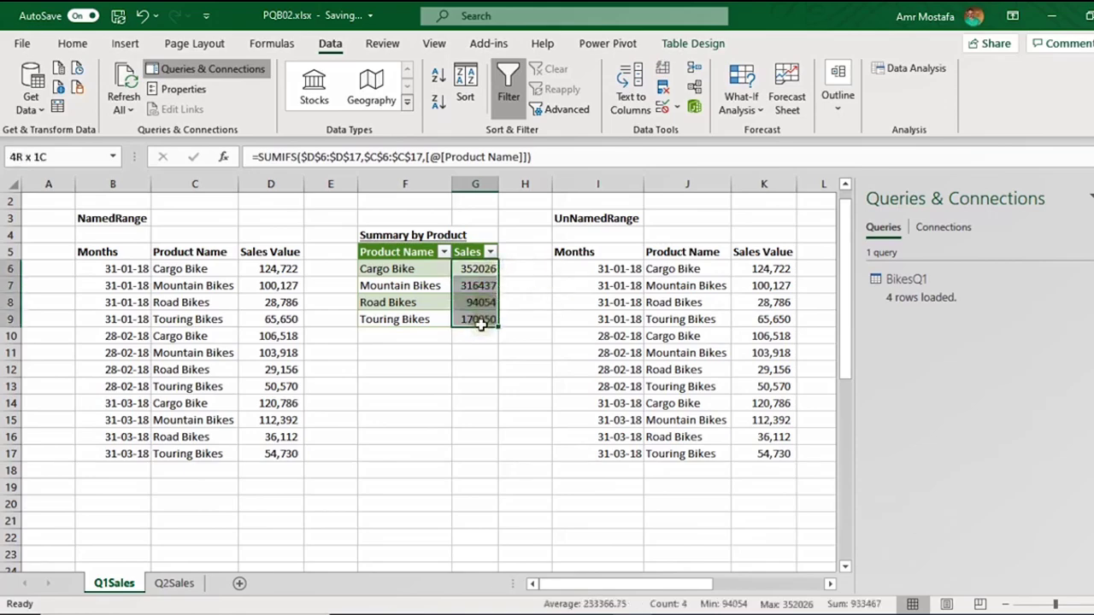
{"action": "left_click", "coordinate": [74, 43]}
{"action": "left_click", "coordinate": [552, 101]}
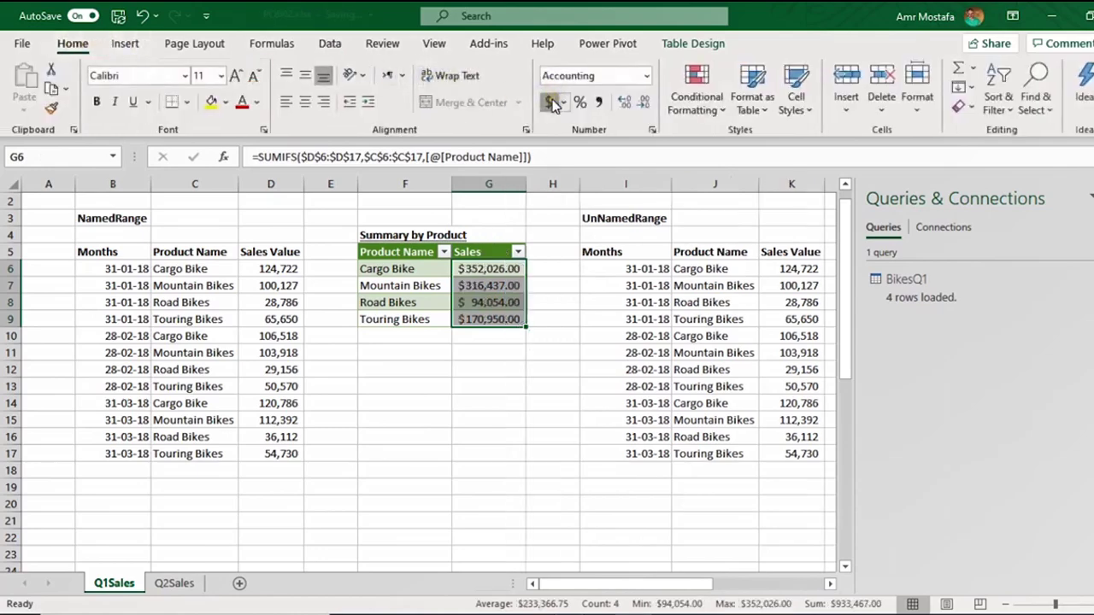
{"action": "left_click", "coordinate": [643, 103]}
{"action": "left_click", "coordinate": [643, 103]}
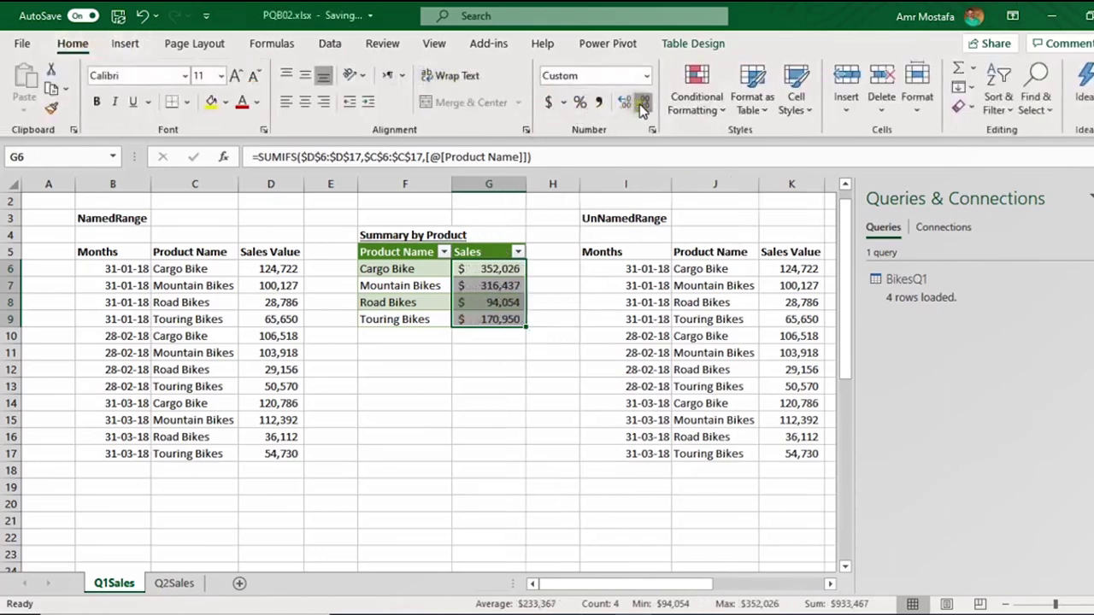
{"action": "left_click", "coordinate": [503, 268]}
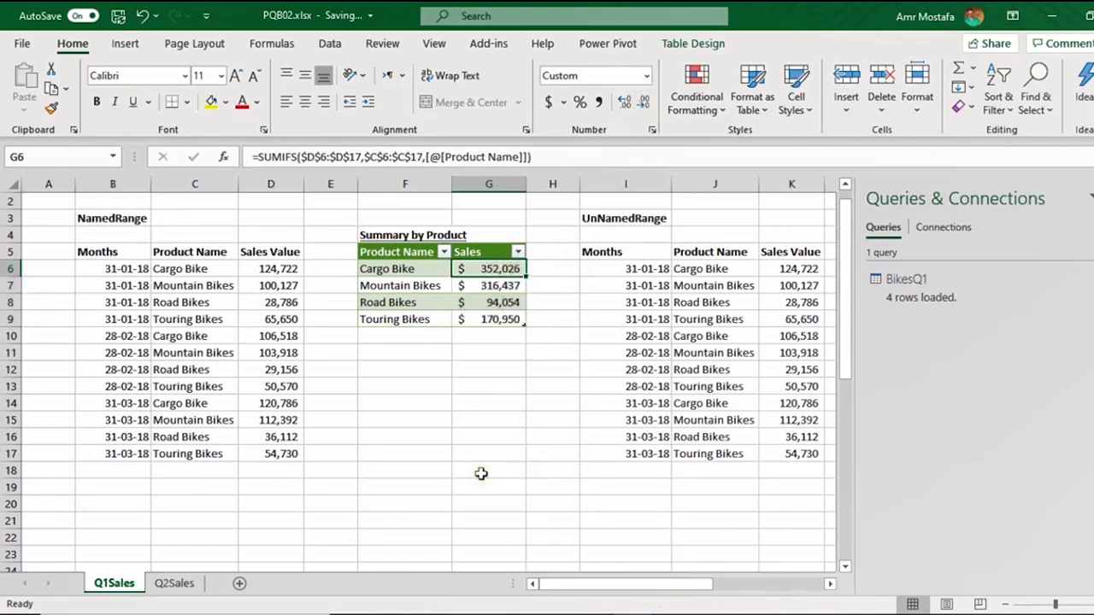
{"action": "key", "text": "Left"}
{"action": "key", "text": "Right"}
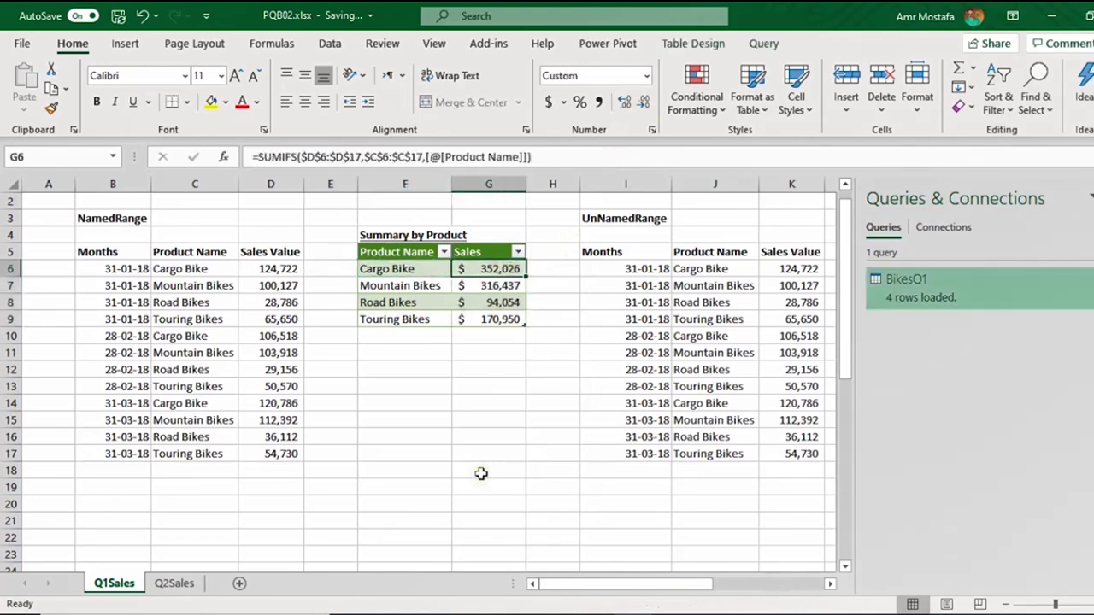
{"action": "key", "text": "Down"}
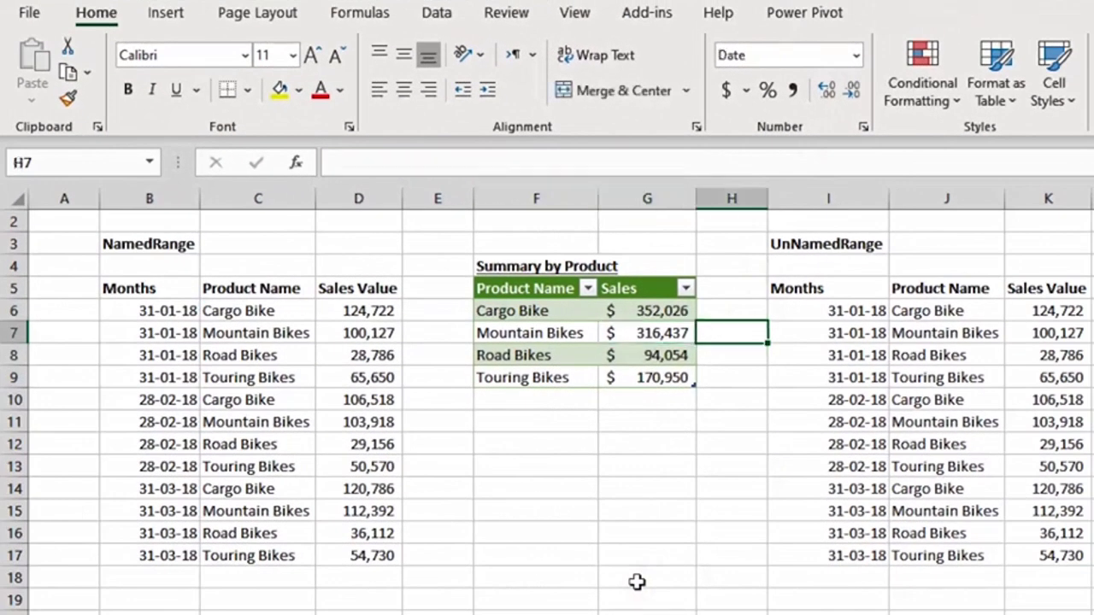
{"action": "key", "text": "Right"}
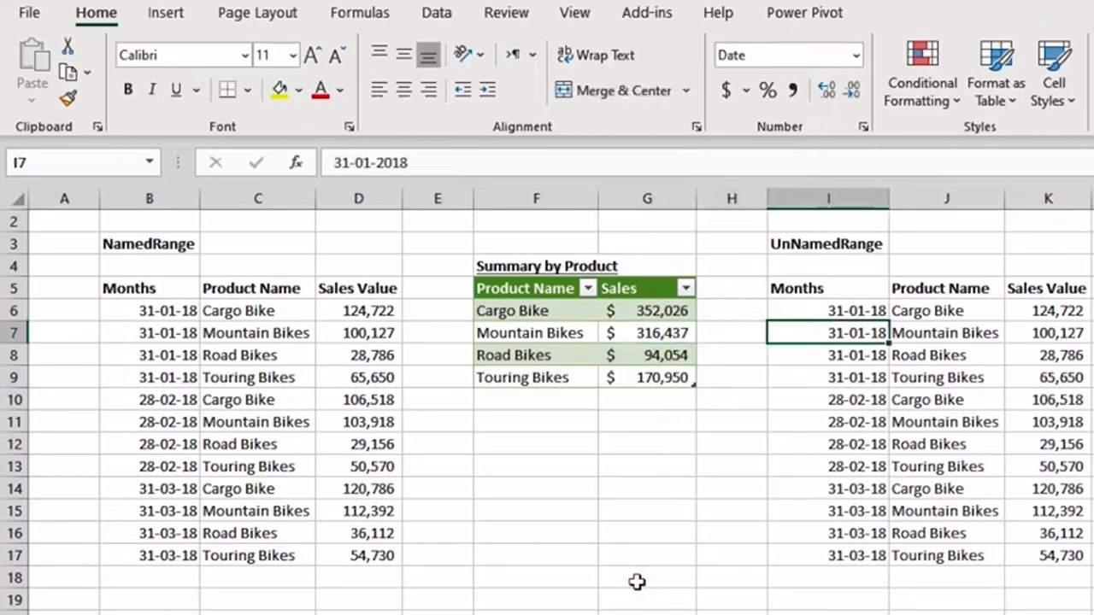
{"action": "key", "text": "Right"}
{"action": "key", "text": "Right"}
{"action": "key", "text": "Right"}
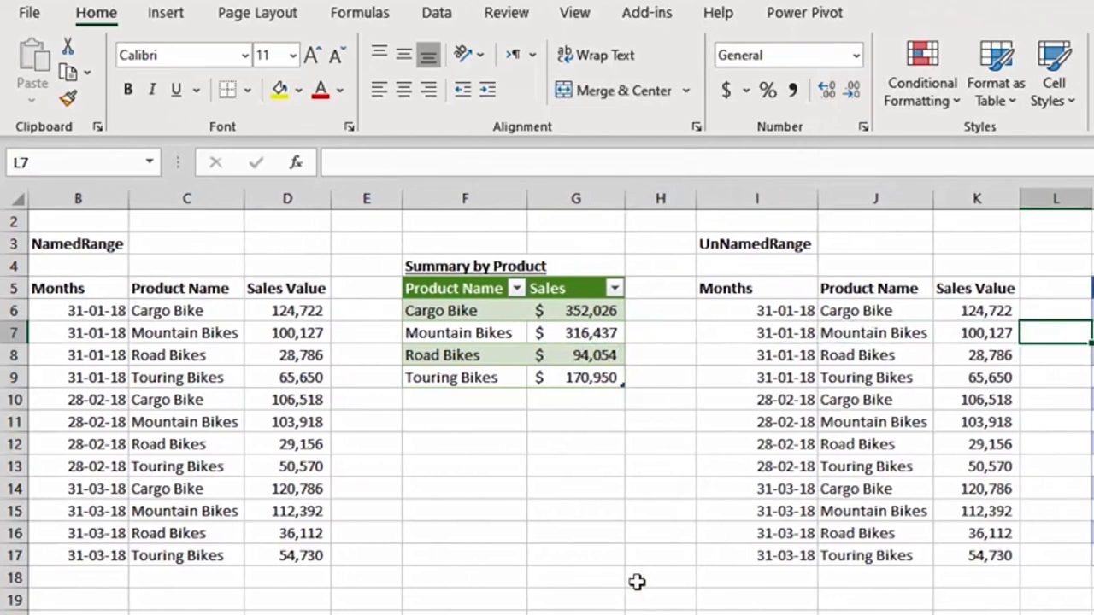
{"action": "key", "text": "Left"}
{"action": "key", "text": "Left"}
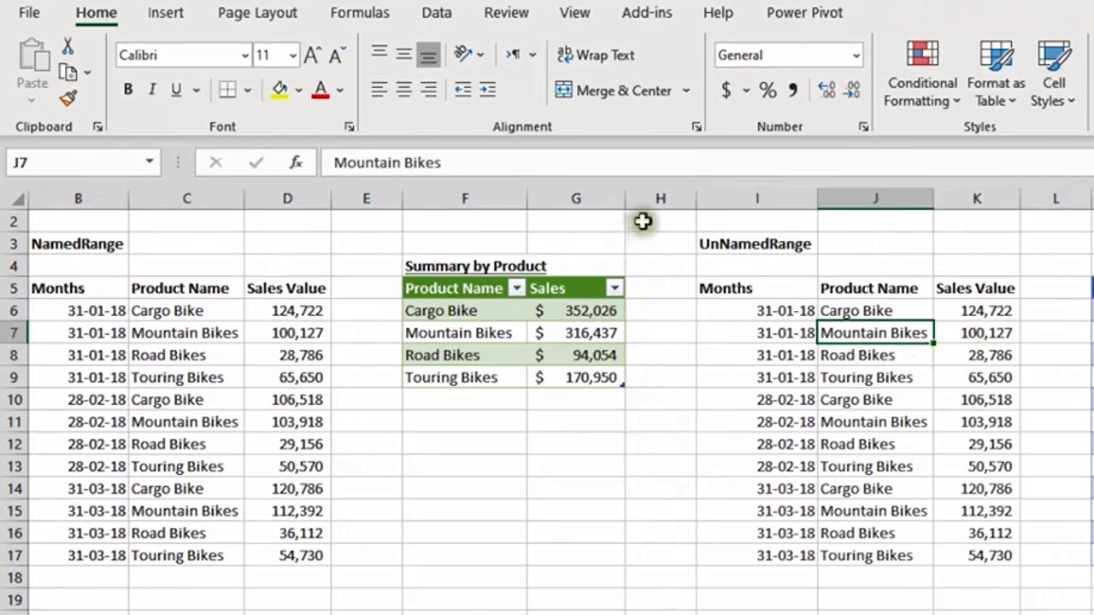
{"action": "left_click", "coordinate": [419, 12]}
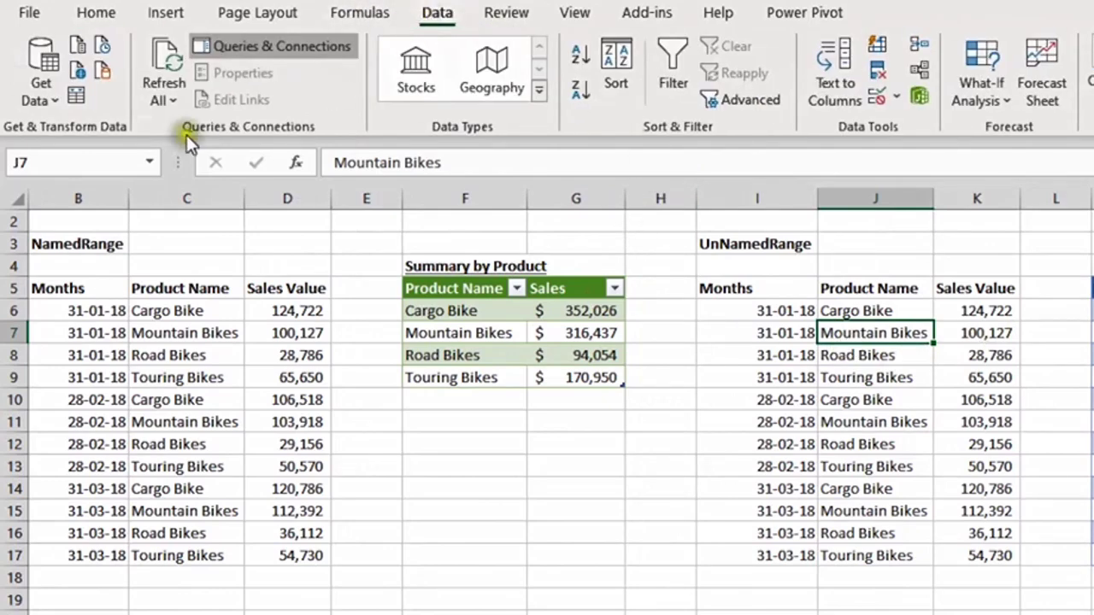
{"action": "left_click", "coordinate": [82, 98]}
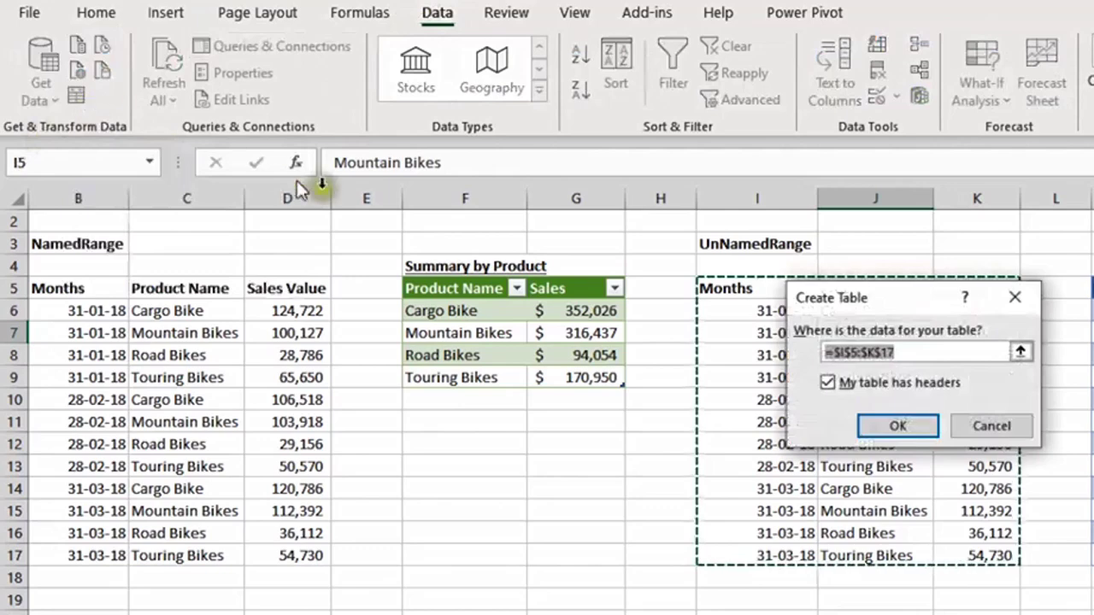
{"action": "left_click_drag", "start_coordinate": [833, 306], "coordinate": [425, 279]}
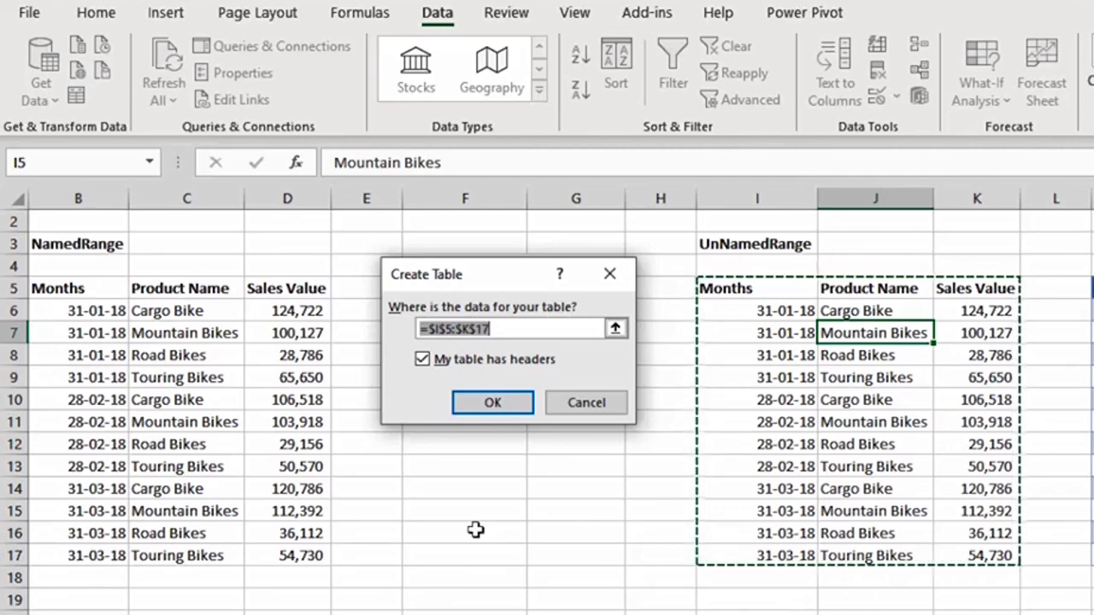
{"action": "left_click", "coordinate": [584, 403]}
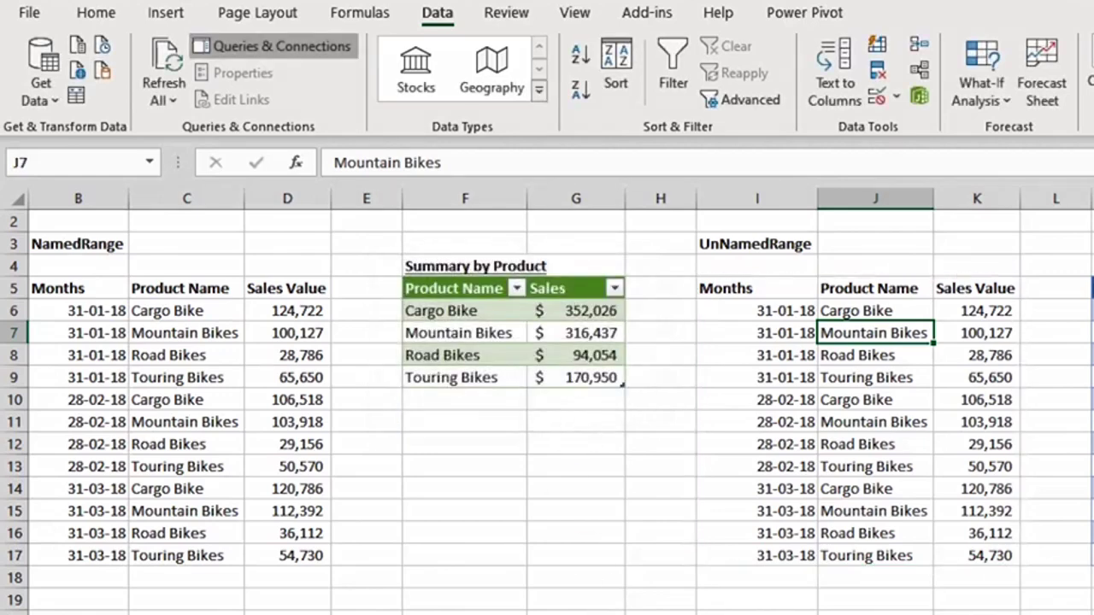
Open the Bikes table in Power Query, inspect its Source step, and delete the Changed Type step.
{"action": "scroll", "coordinate": [860, 552], "scroll_direction": "right", "scroll_amount": 2}
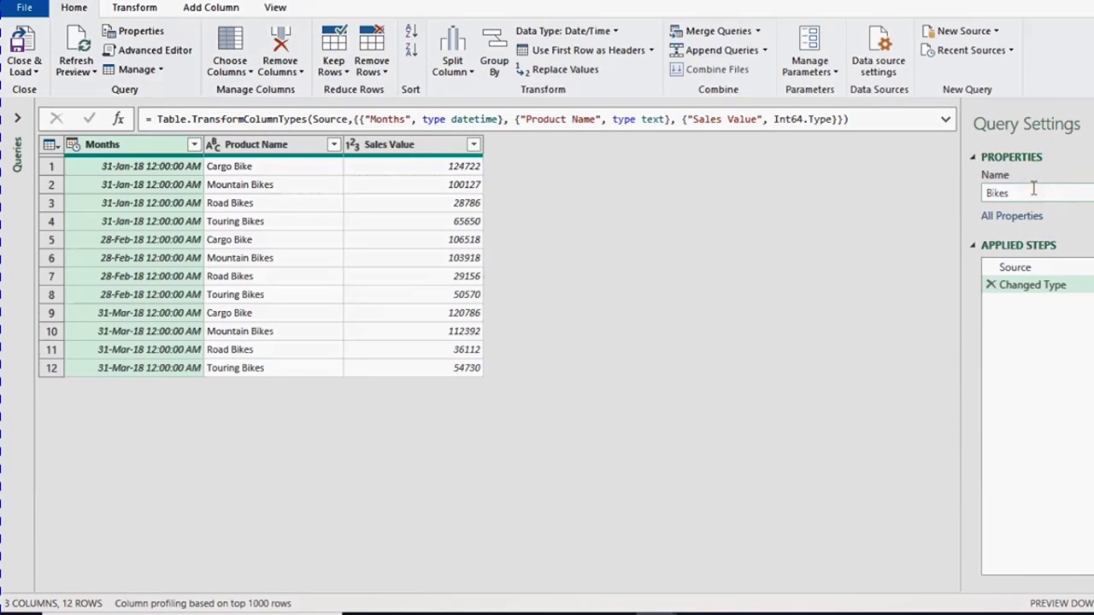
{"action": "left_click", "coordinate": [1032, 268]}
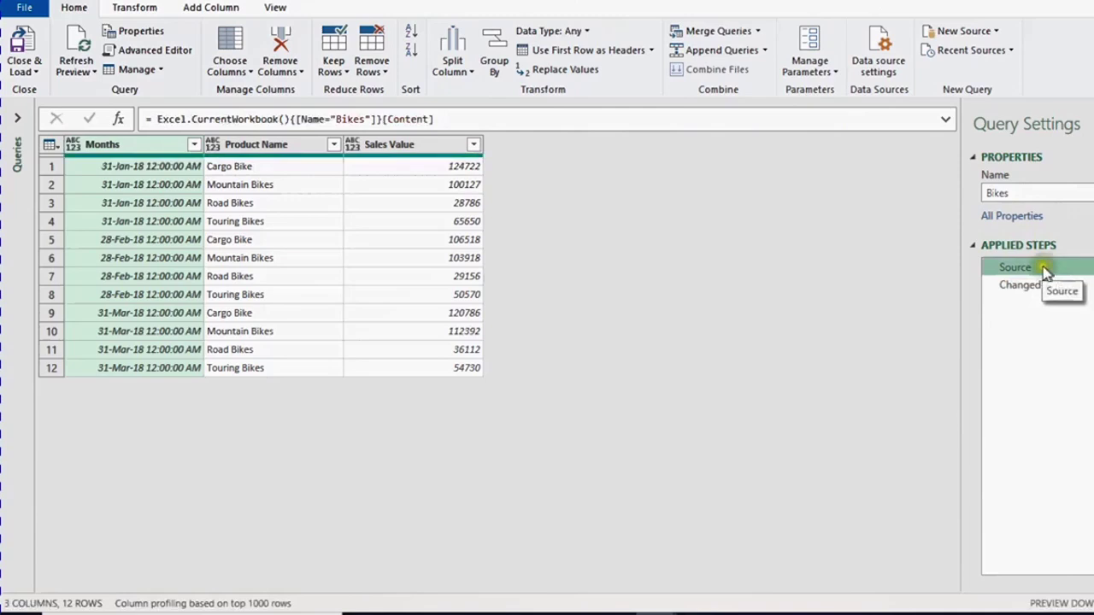
{"action": "left_click", "coordinate": [1044, 270]}
{"action": "left_click", "coordinate": [1042, 270]}
{"action": "left_click", "coordinate": [992, 287]}
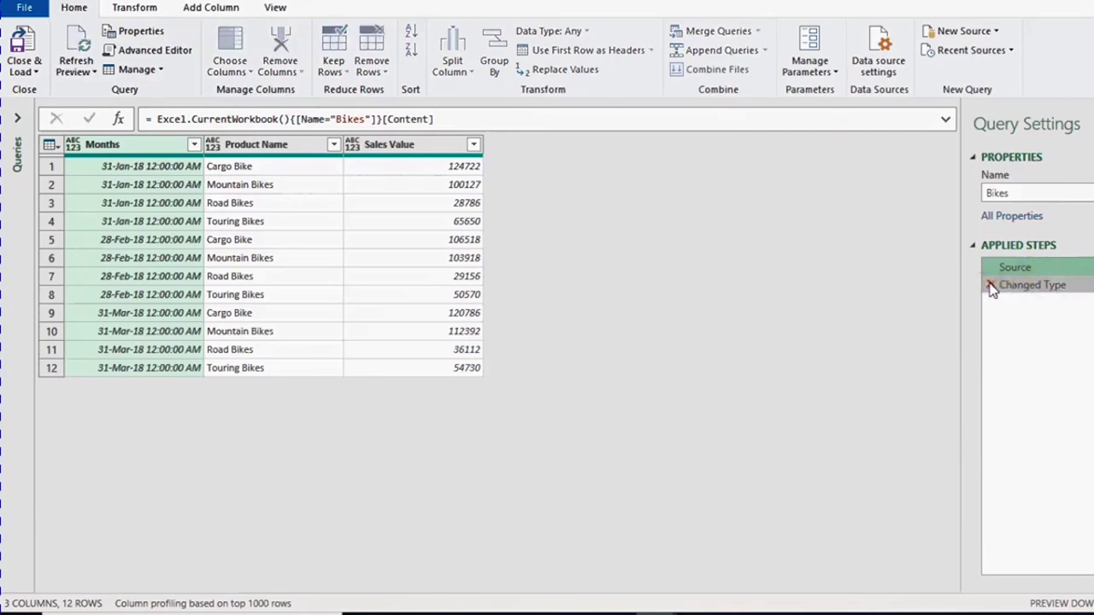
{"action": "left_click", "coordinate": [998, 307]}
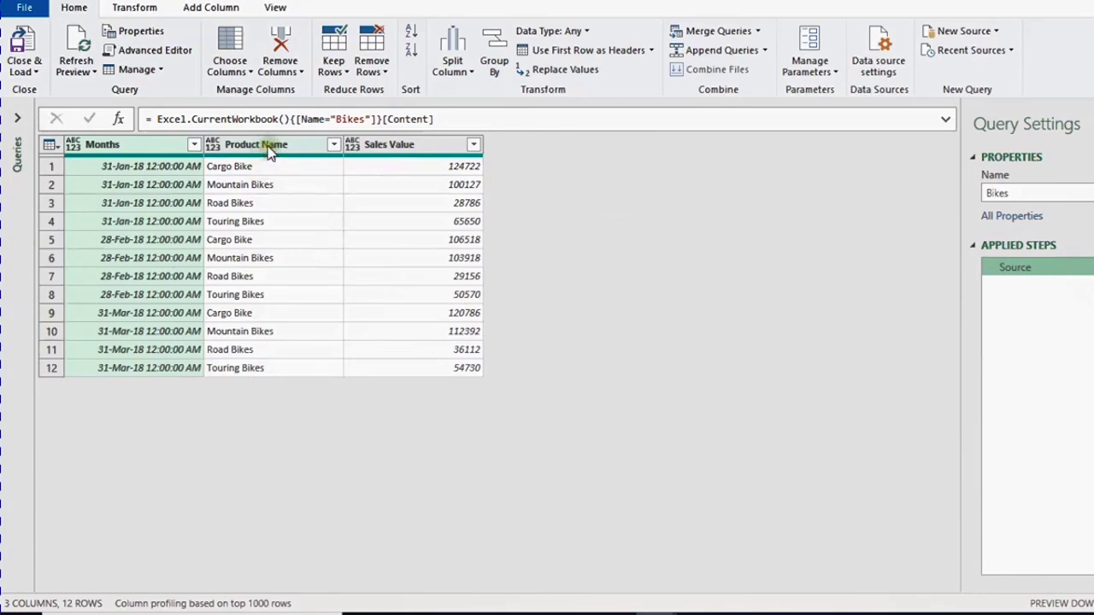
Reduce the Bikes query to the Months column only, typed as Date and with duplicate rows removed.
{"action": "right_click", "coordinate": [127, 149]}
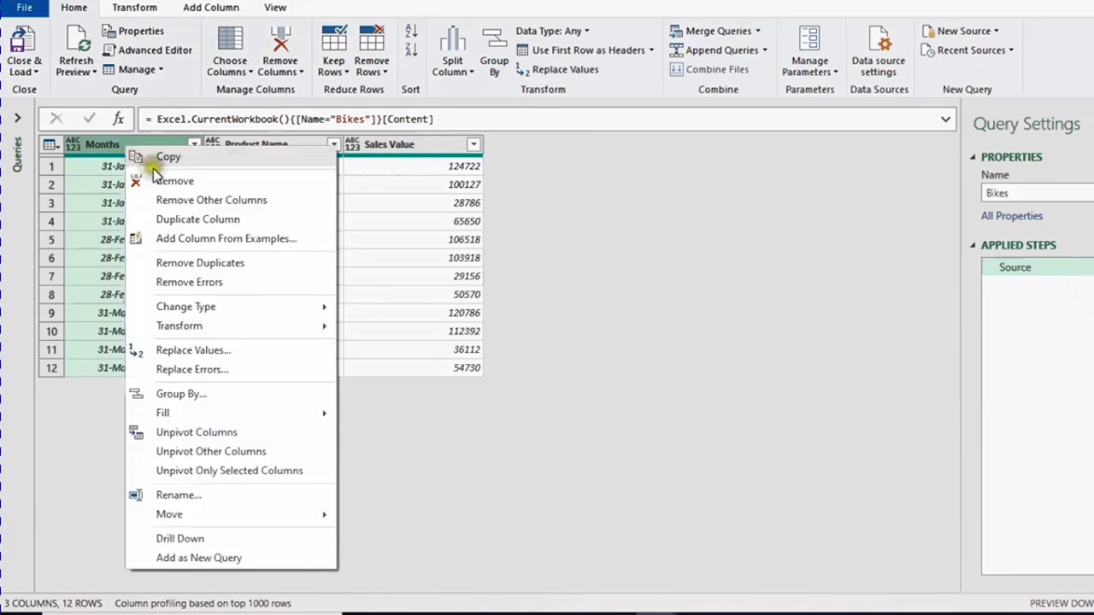
{"action": "left_click", "coordinate": [173, 202]}
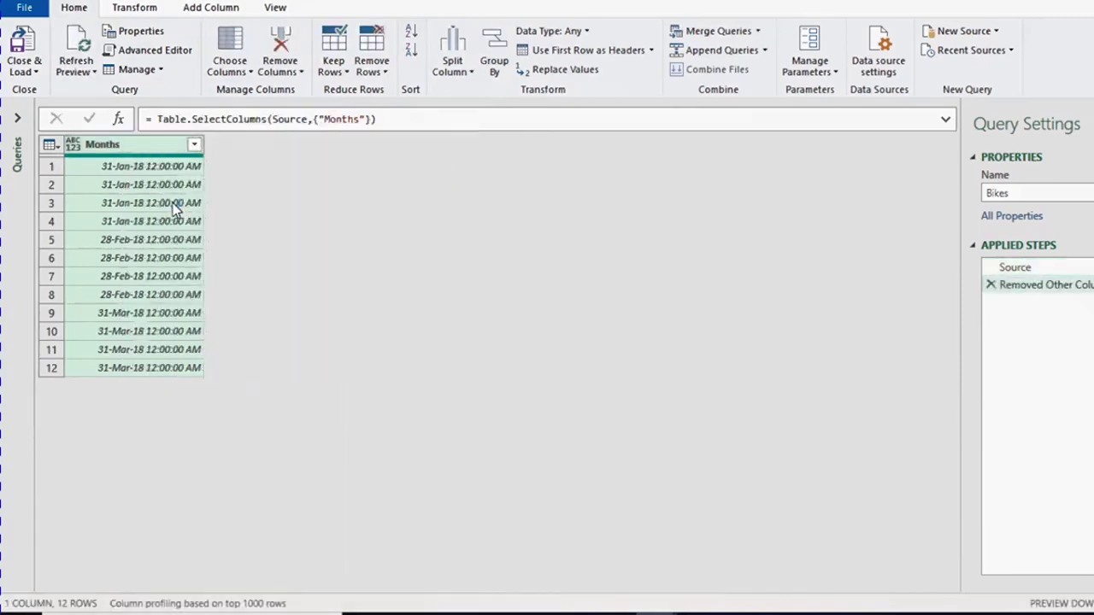
{"action": "left_click", "coordinate": [74, 146]}
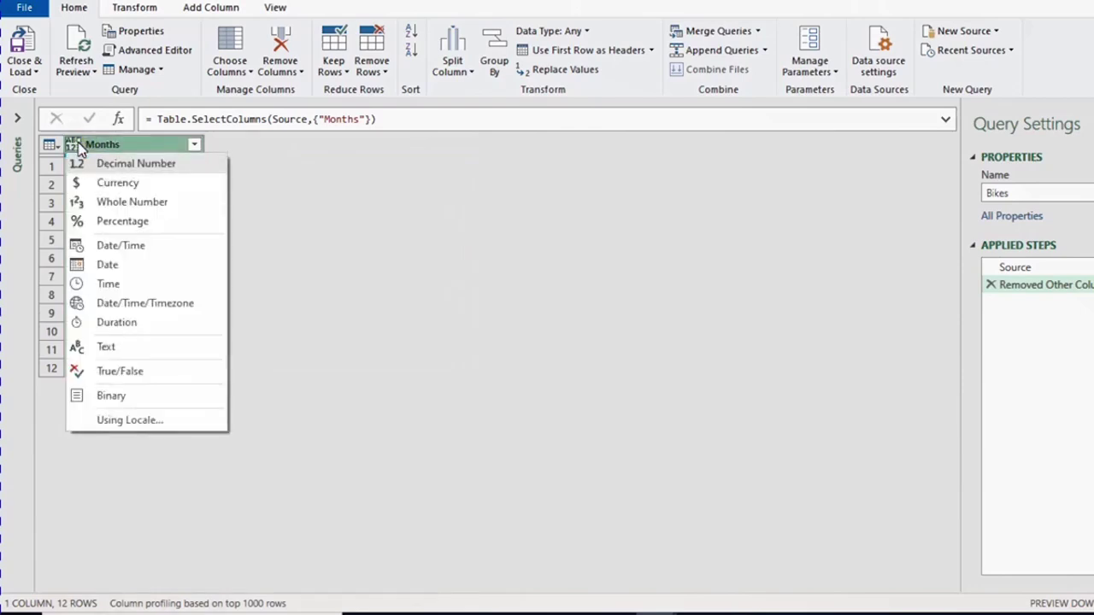
{"action": "left_click", "coordinate": [96, 266]}
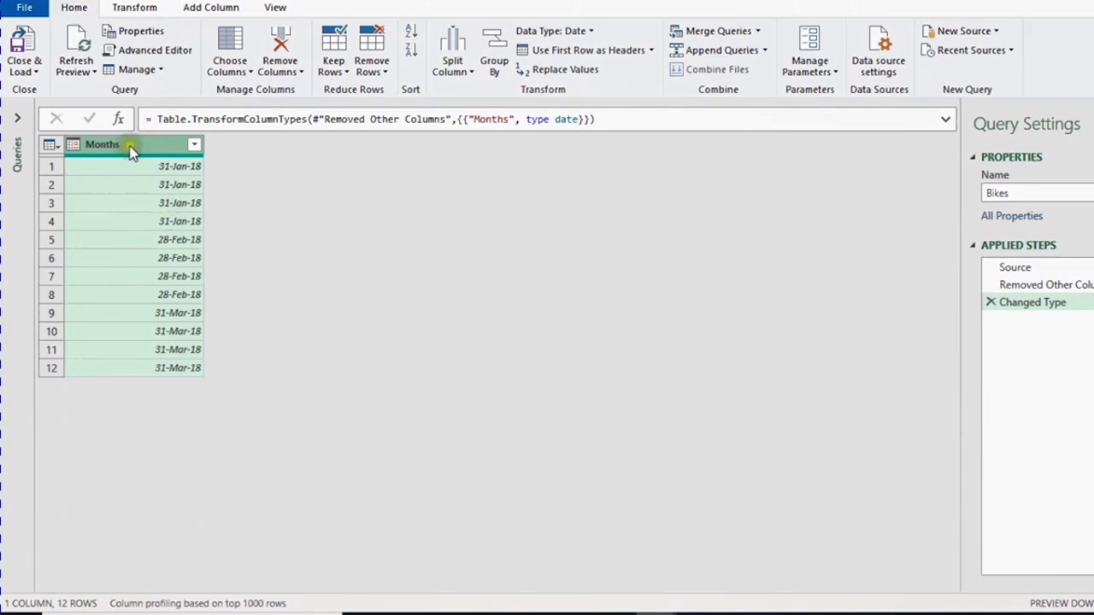
{"action": "left_click", "coordinate": [382, 74]}
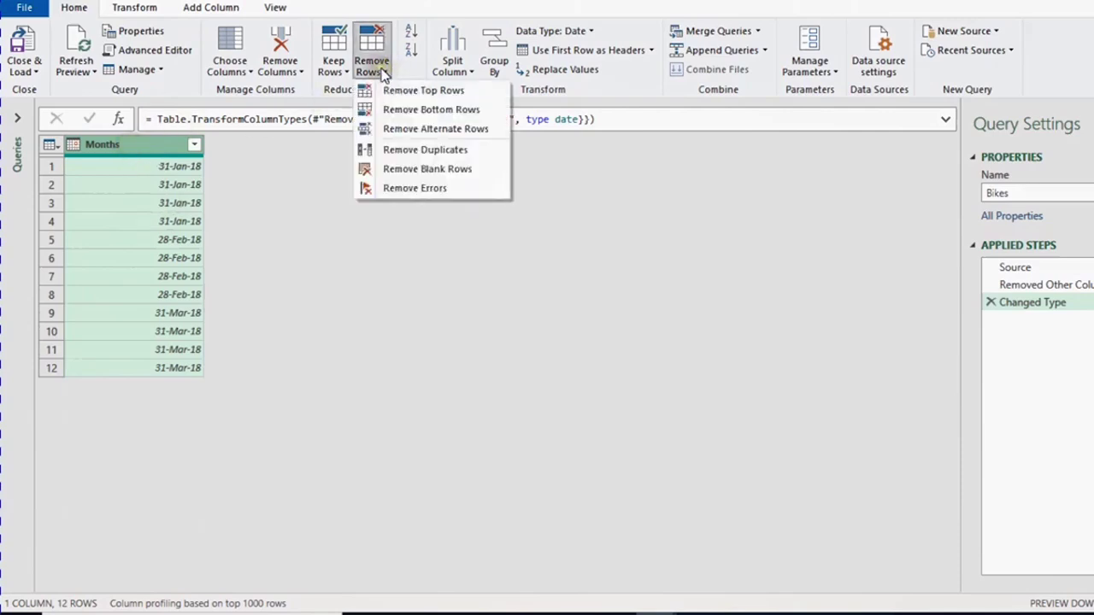
{"action": "left_click", "coordinate": [414, 150]}
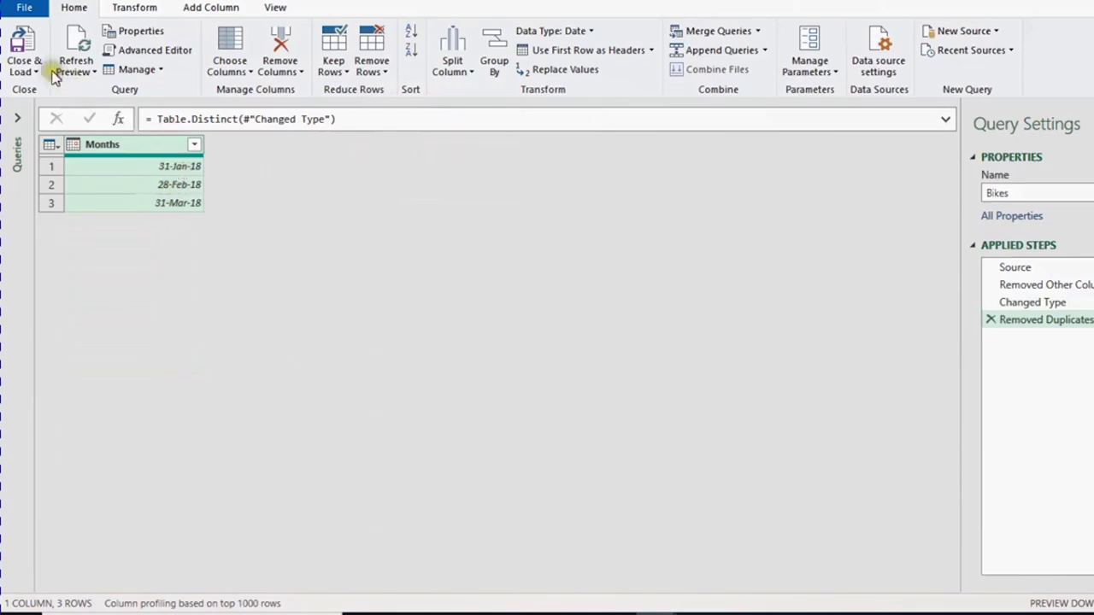
Close and load the query as a table into the existing Q1Sales worksheet at cell Q5, under Sales By Month.
{"action": "left_click", "coordinate": [24, 72]}
{"action": "left_click", "coordinate": [46, 91]}
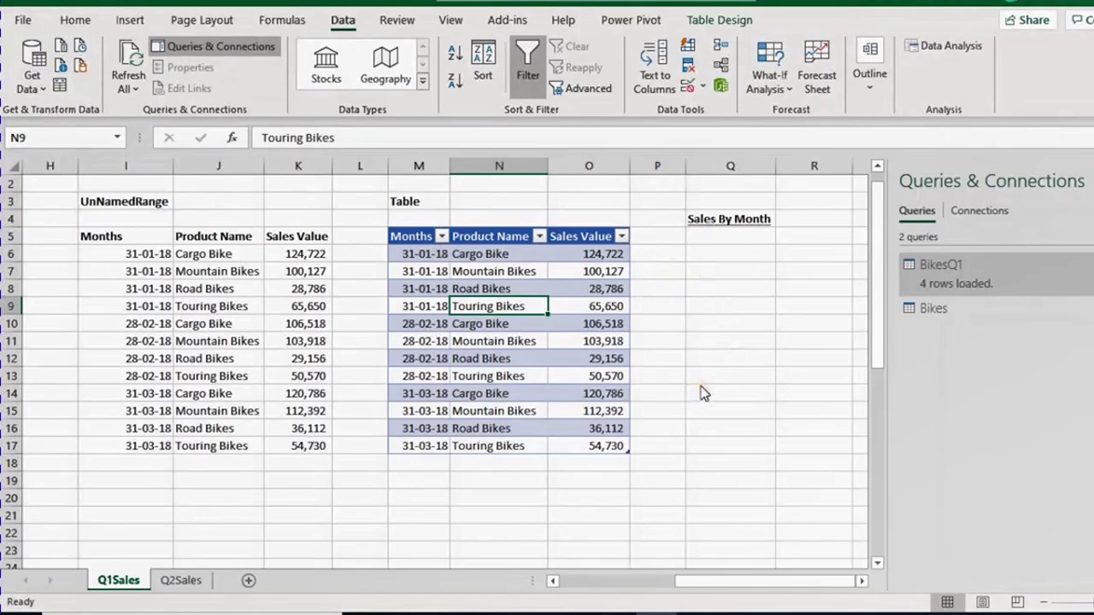
{"action": "left_click", "coordinate": [346, 293]}
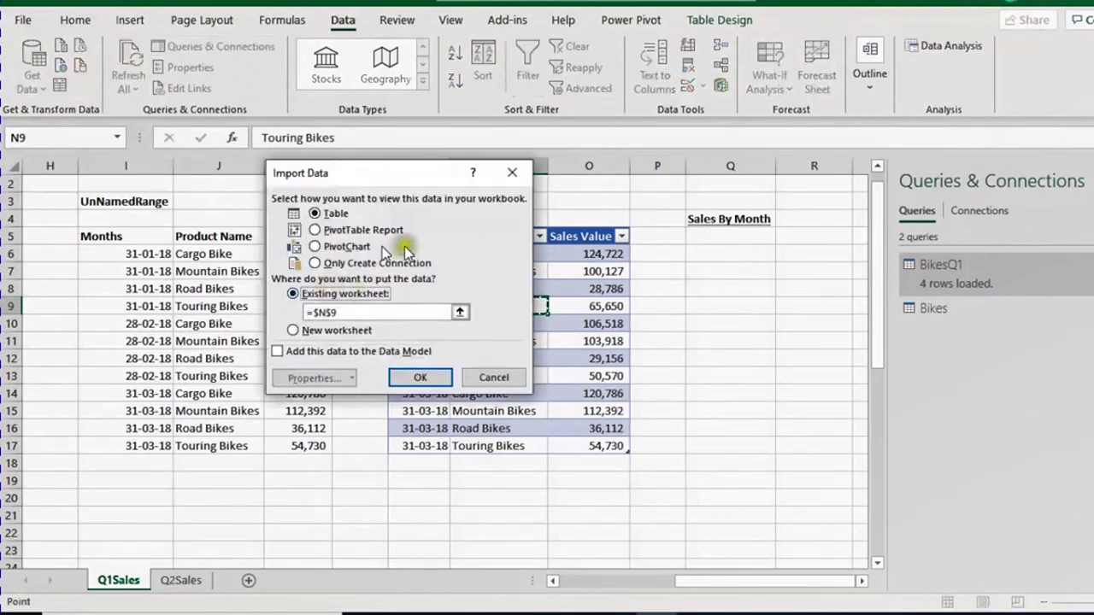
{"action": "left_click", "coordinate": [737, 244]}
{"action": "left_click", "coordinate": [428, 377]}
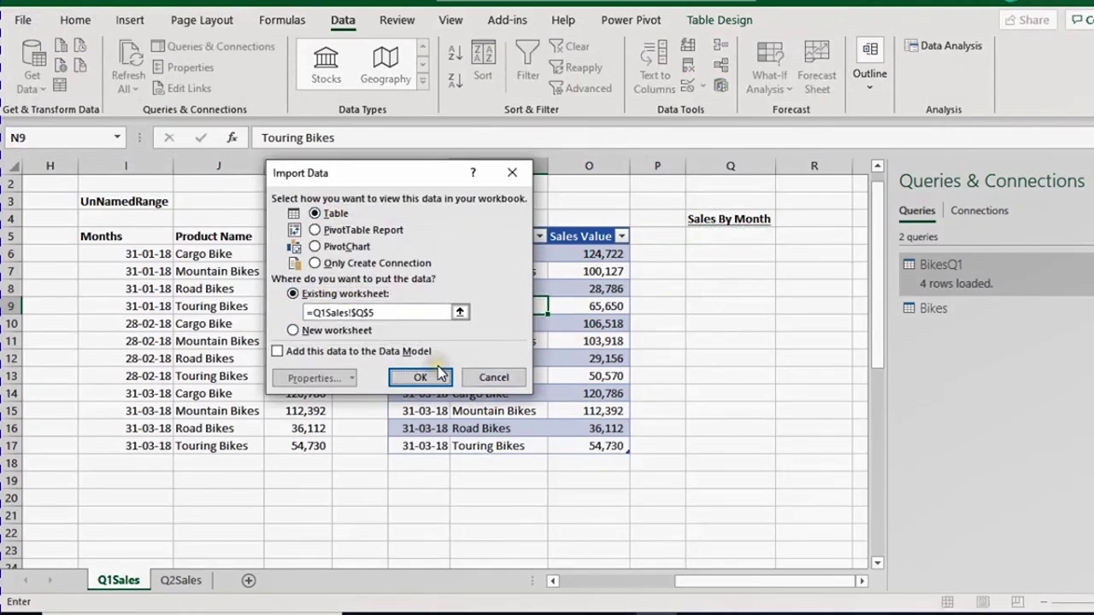
{"action": "left_click", "coordinate": [433, 379]}
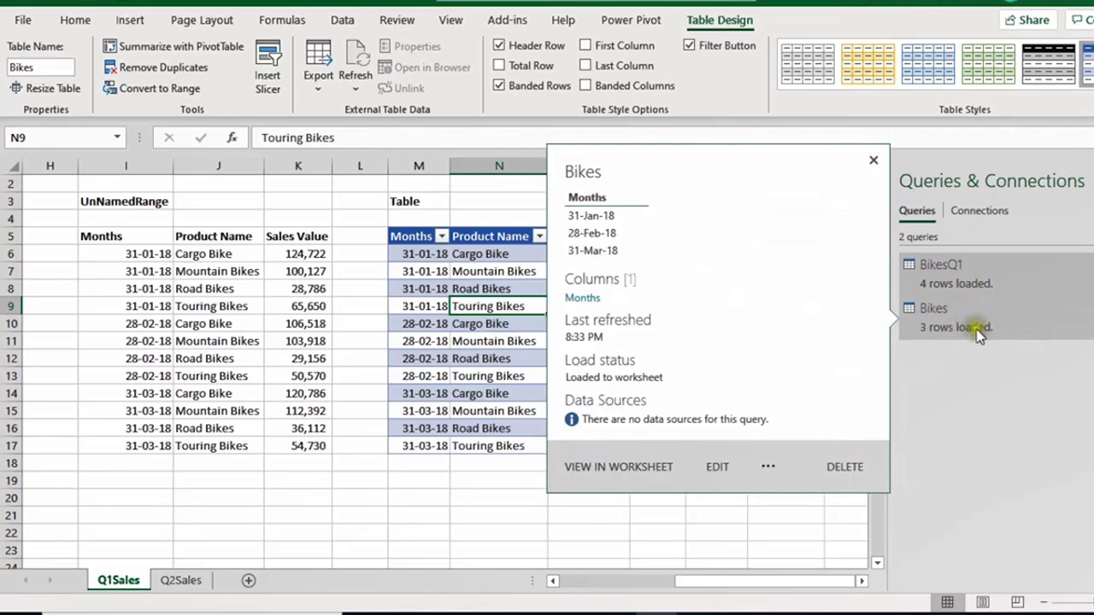
Add a Sales column to the Sales By Month table by entering that header in cell R5.
{"action": "left_click", "coordinate": [862, 581]}
{"action": "left_click", "coordinate": [727, 237]}
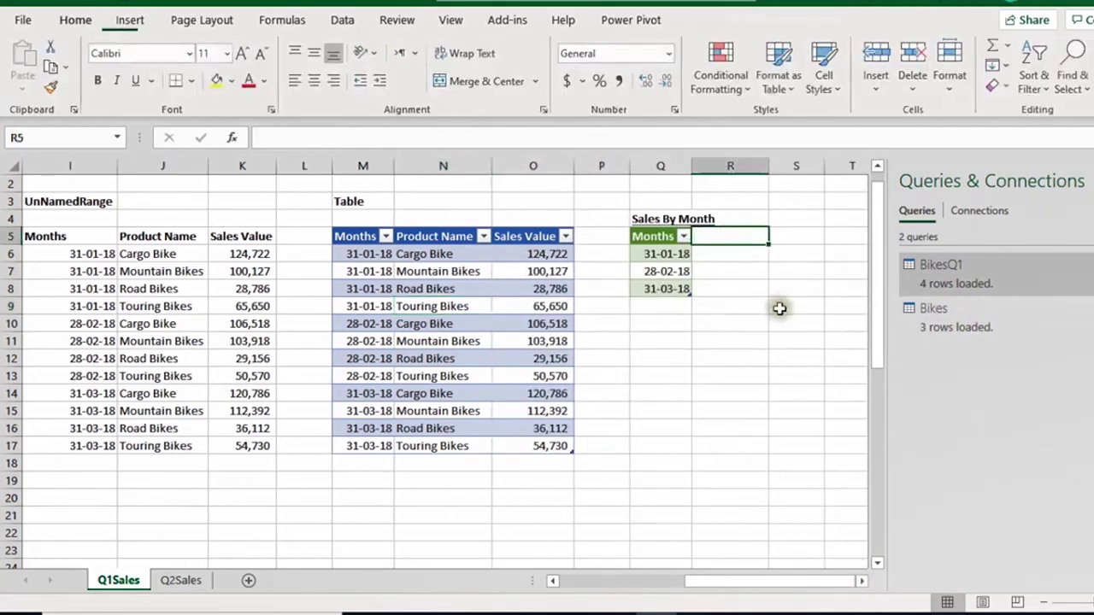
{"action": "type", "text": "Sales"}
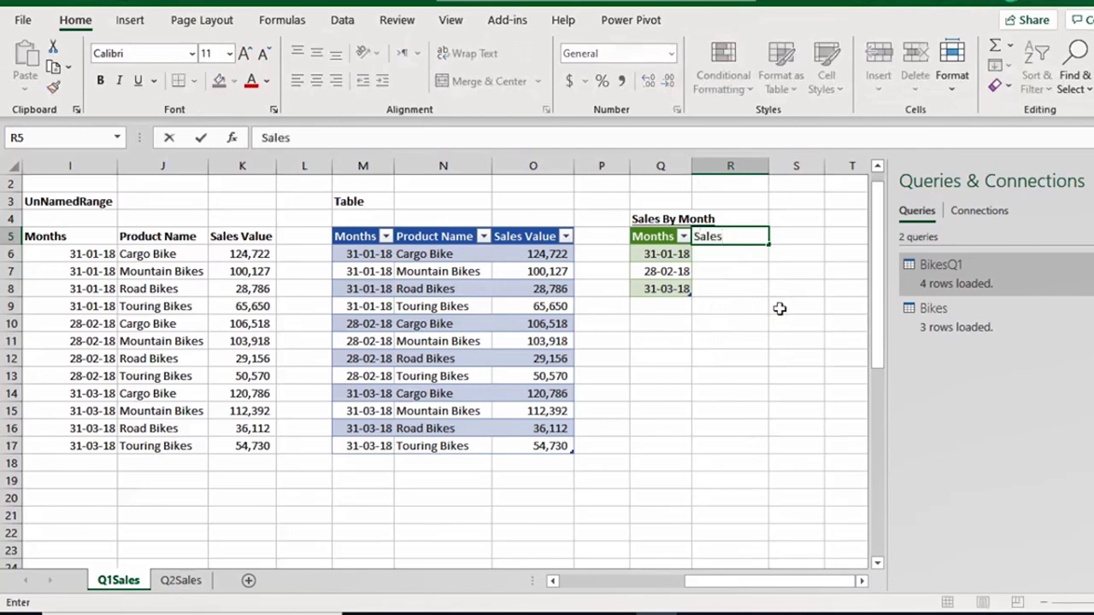
{"action": "key", "text": "Return"}
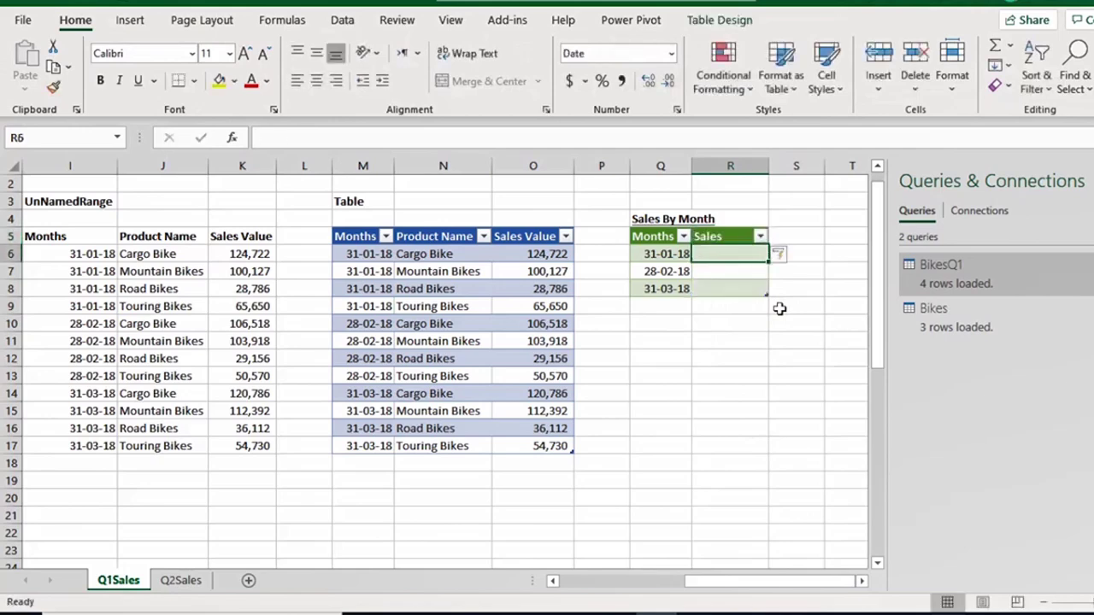
{"action": "type", "text": "=sumif"}
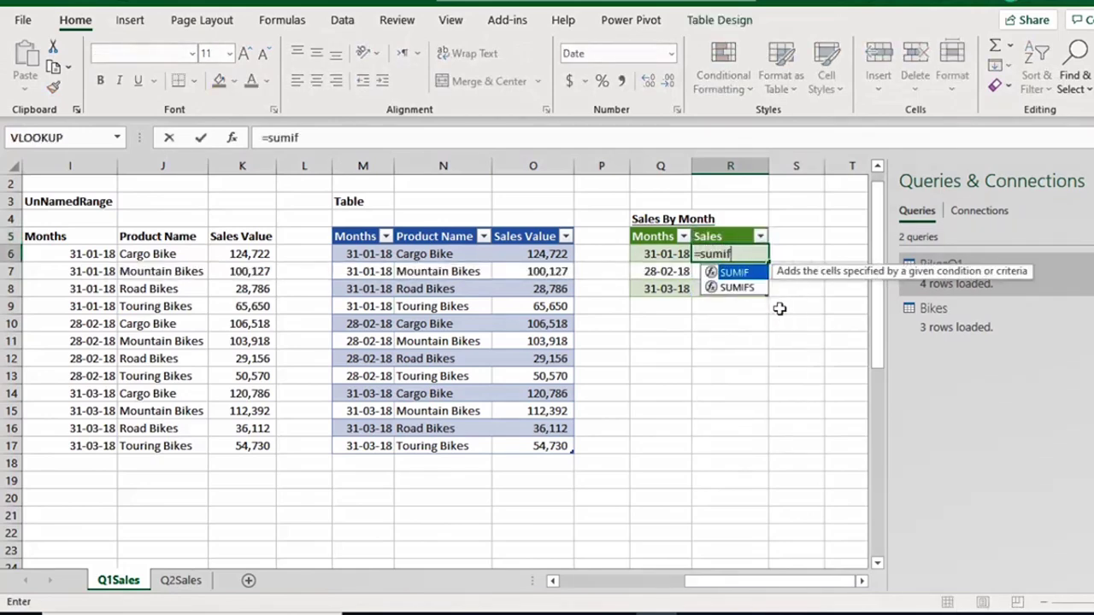
{"action": "key", "text": "Down"}
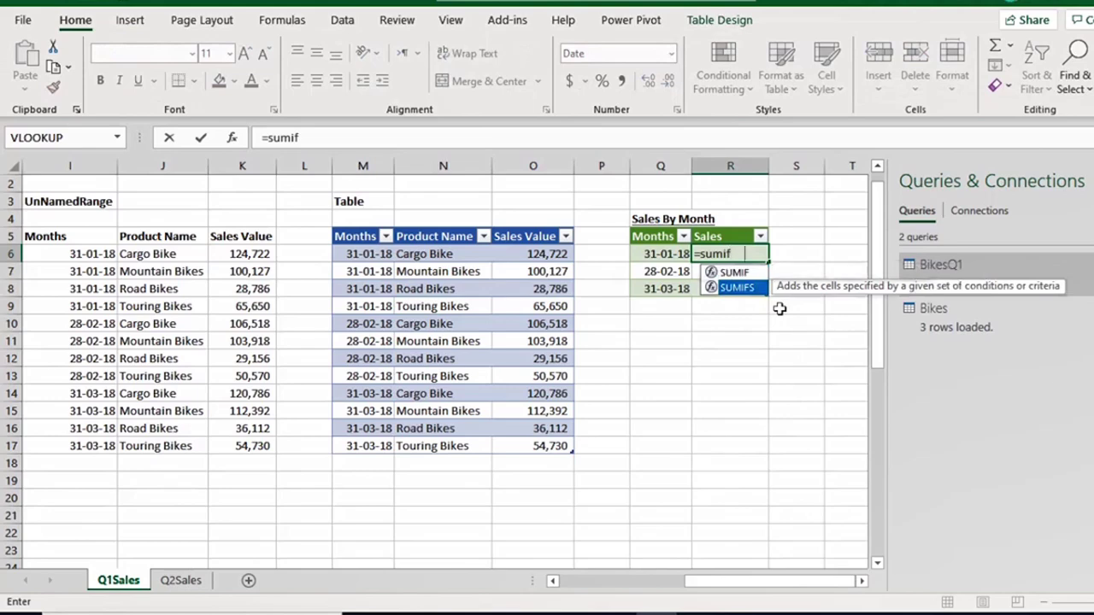
{"action": "key", "text": "Tab"}
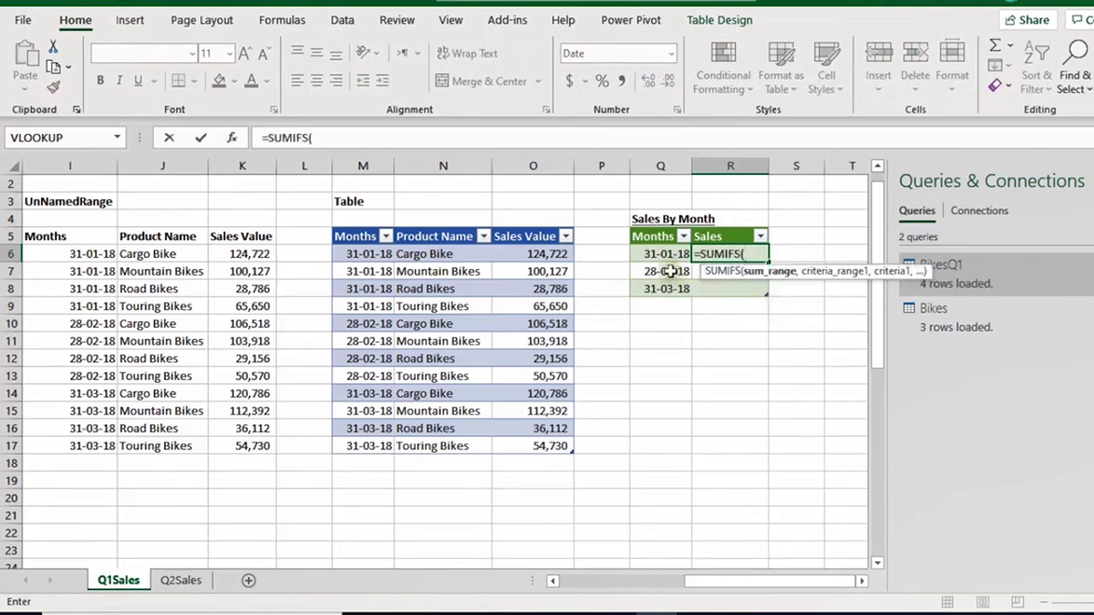
{"action": "left_click", "coordinate": [554, 223]}
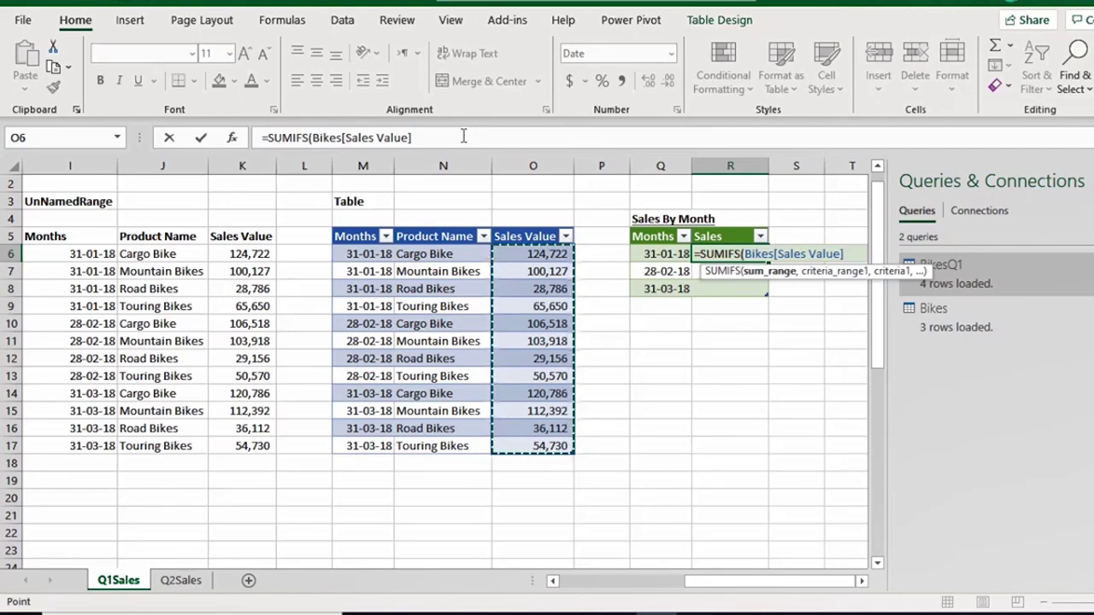
{"action": "type", "text": ","}
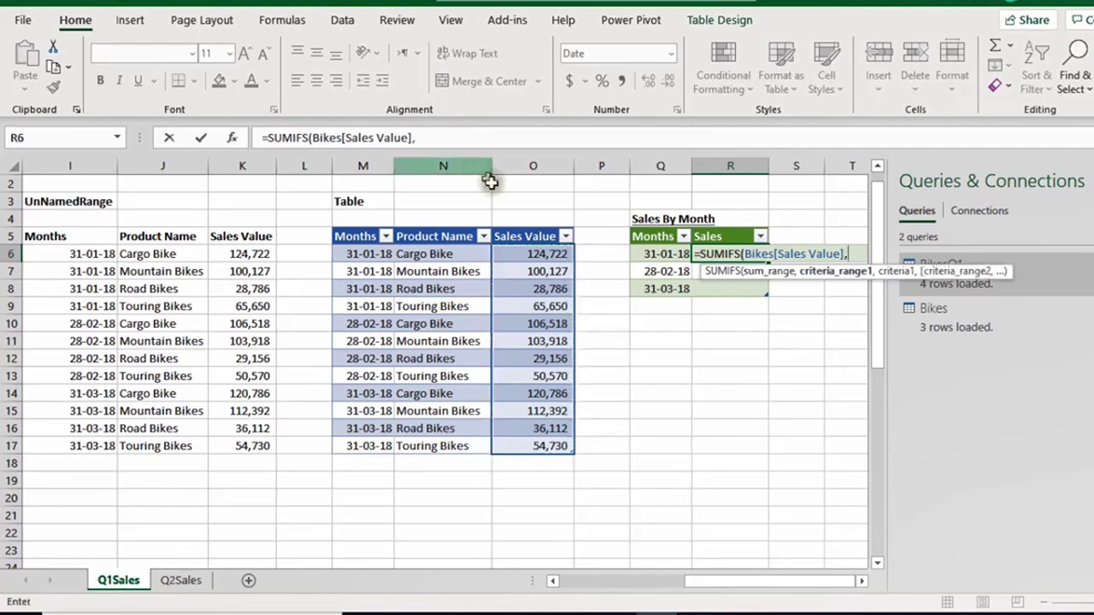
{"action": "left_click", "coordinate": [366, 224]}
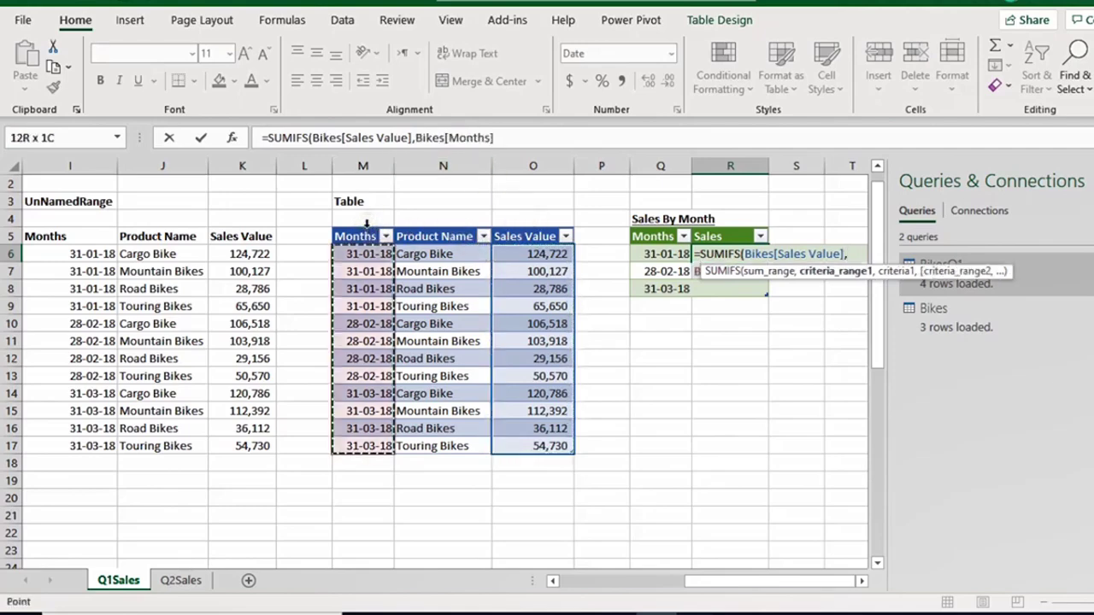
{"action": "left_click", "coordinate": [502, 142]}
{"action": "type", "text": ","}
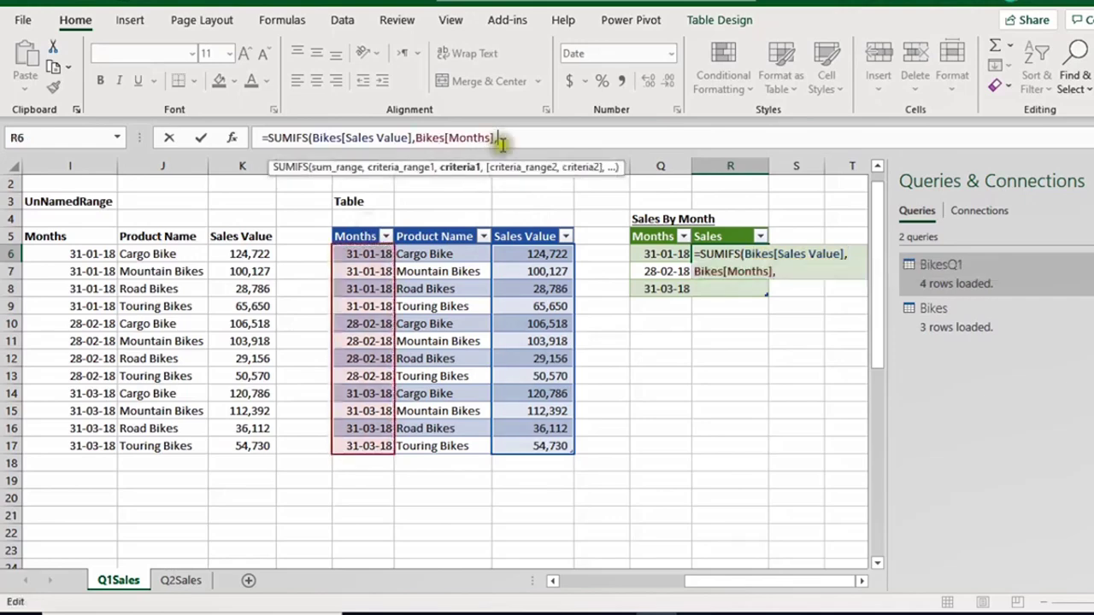
{"action": "left_click", "coordinate": [658, 254]}
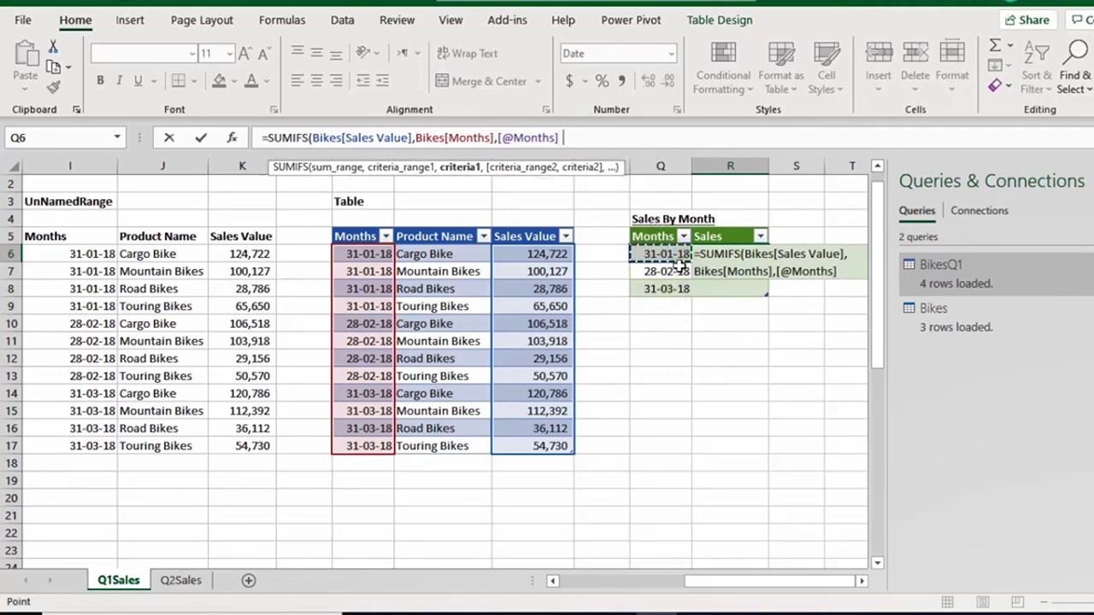
{"action": "key", "text": "Return"}
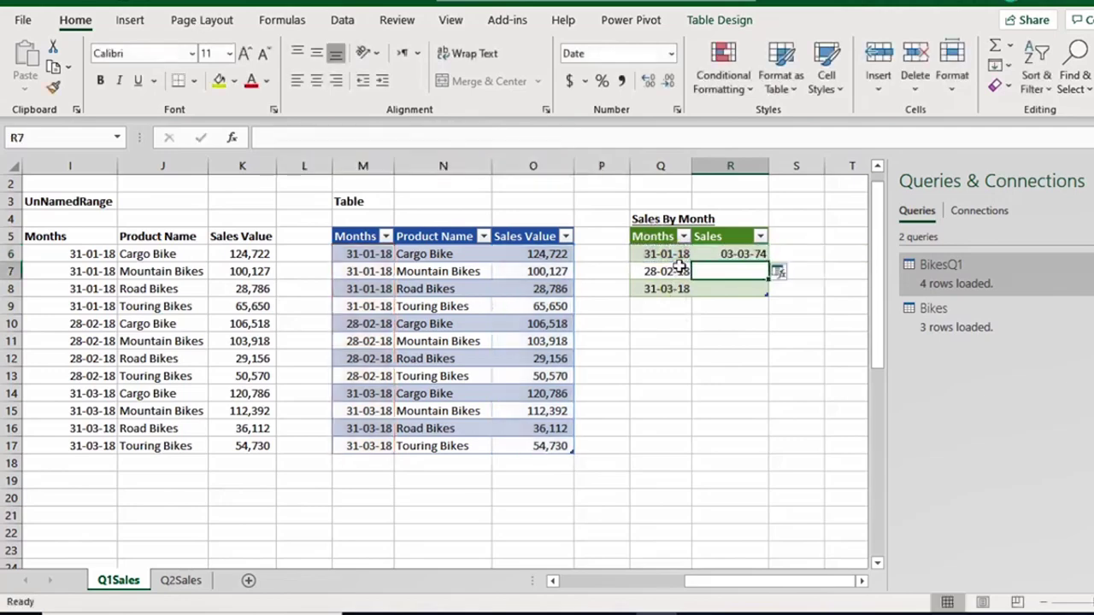
Format R6 as a dollar accounting amount and fill its formula and format down to R8.
{"action": "key", "text": "Up"}
{"action": "left_click", "coordinate": [569, 80]}
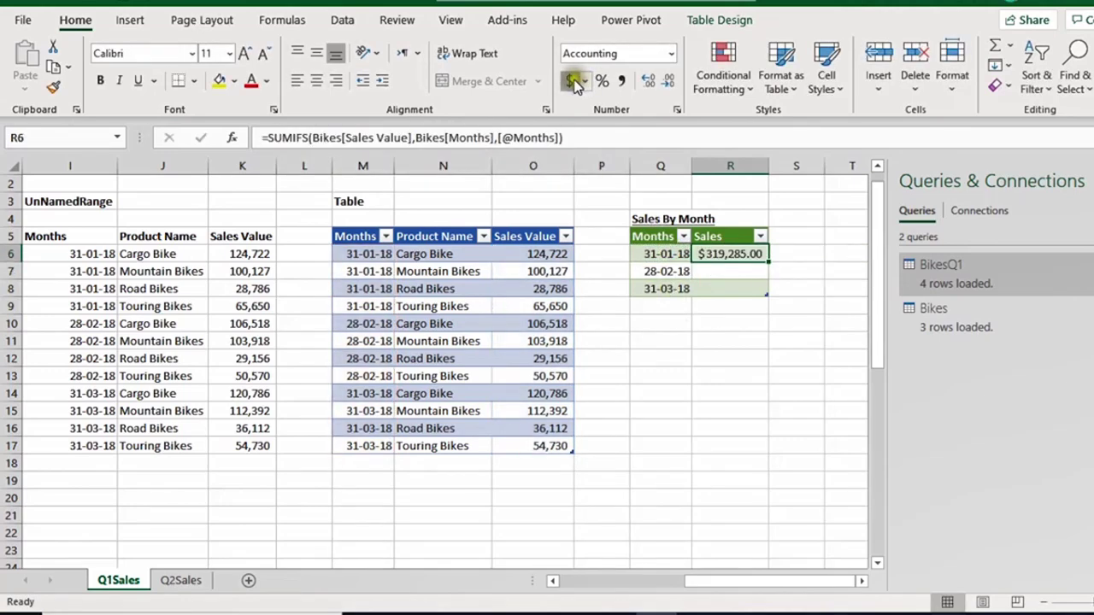
{"action": "double_click", "coordinate": [766, 266]}
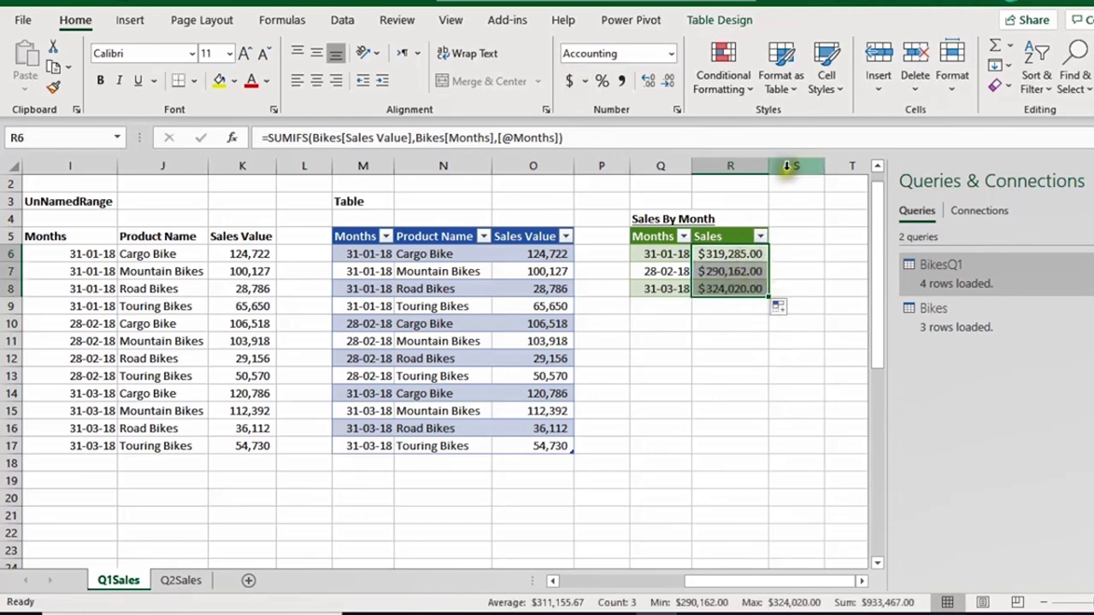
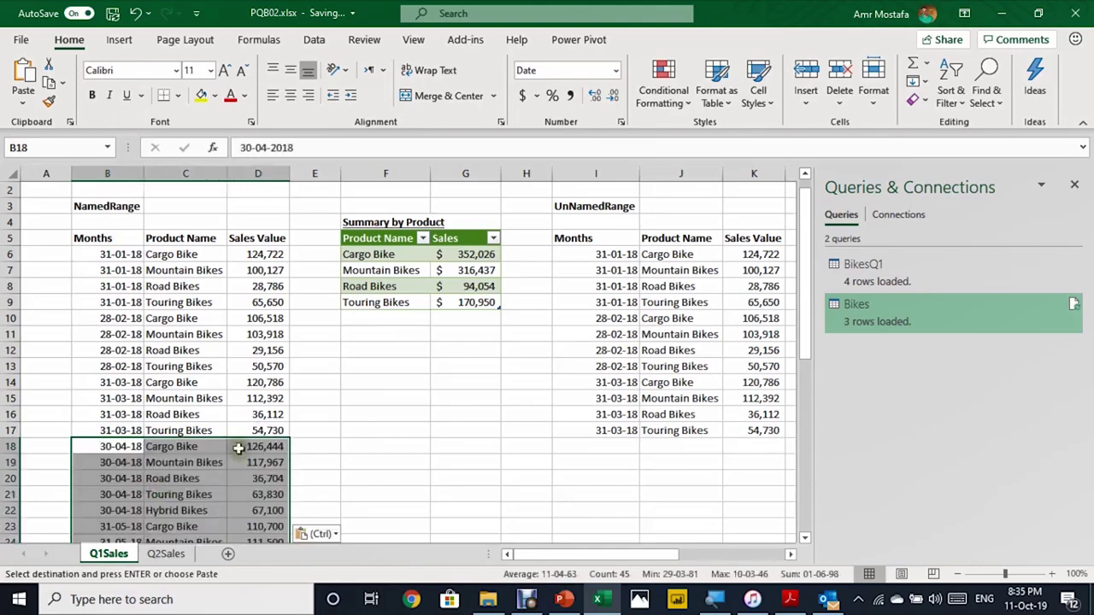
{"action": "scroll", "coordinate": [261, 420], "scroll_direction": "down", "scroll_amount": 3}
{"action": "scroll", "coordinate": [268, 422], "scroll_direction": "down", "scroll_amount": 2}
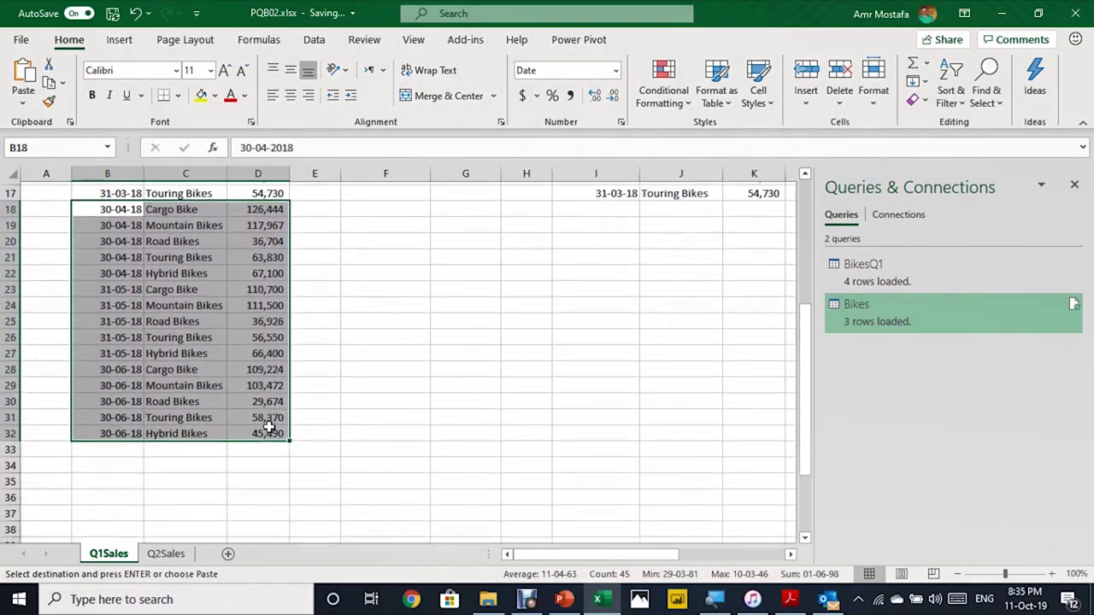
Refresh the BikesQ1 query that feeds the Summary by Product table.
{"action": "scroll", "coordinate": [268, 419], "scroll_direction": "up", "scroll_amount": 5}
{"action": "left_click", "coordinate": [399, 284]}
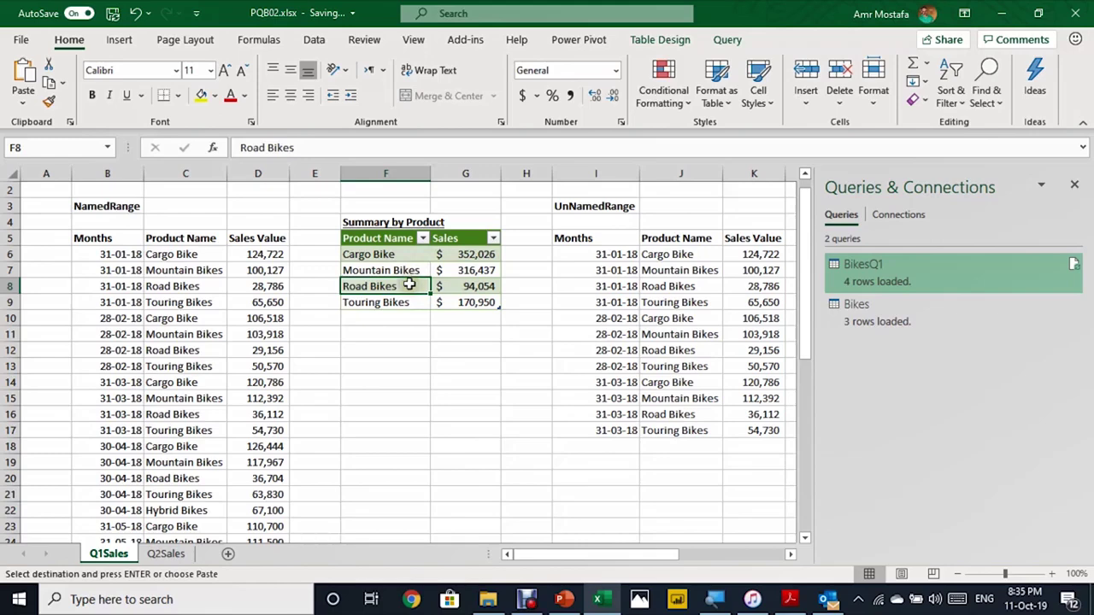
{"action": "right_click", "coordinate": [411, 286]}
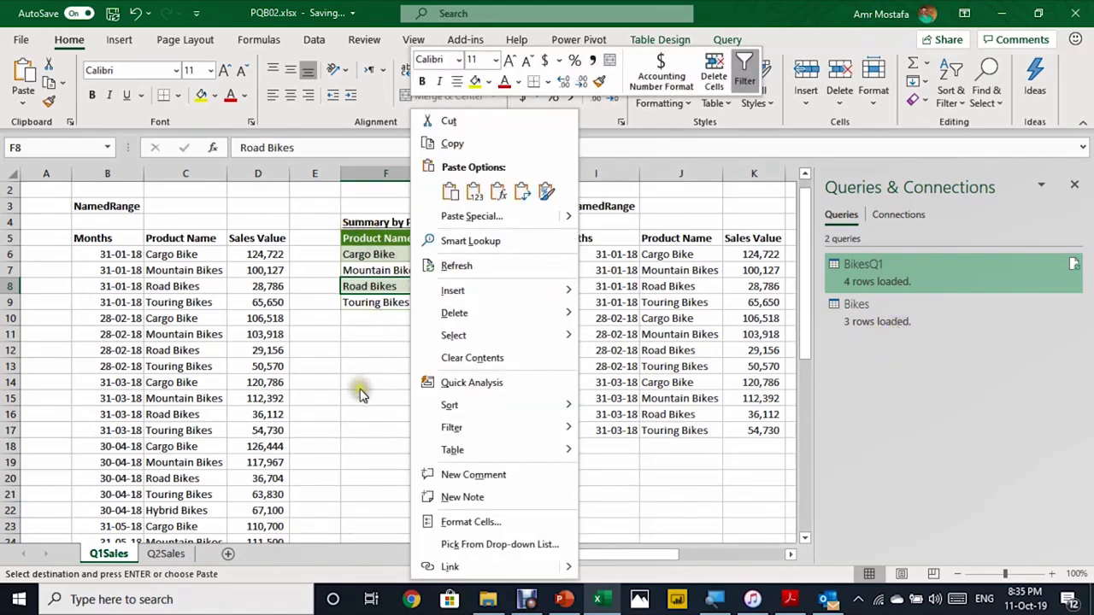
{"action": "key", "text": "Escape"}
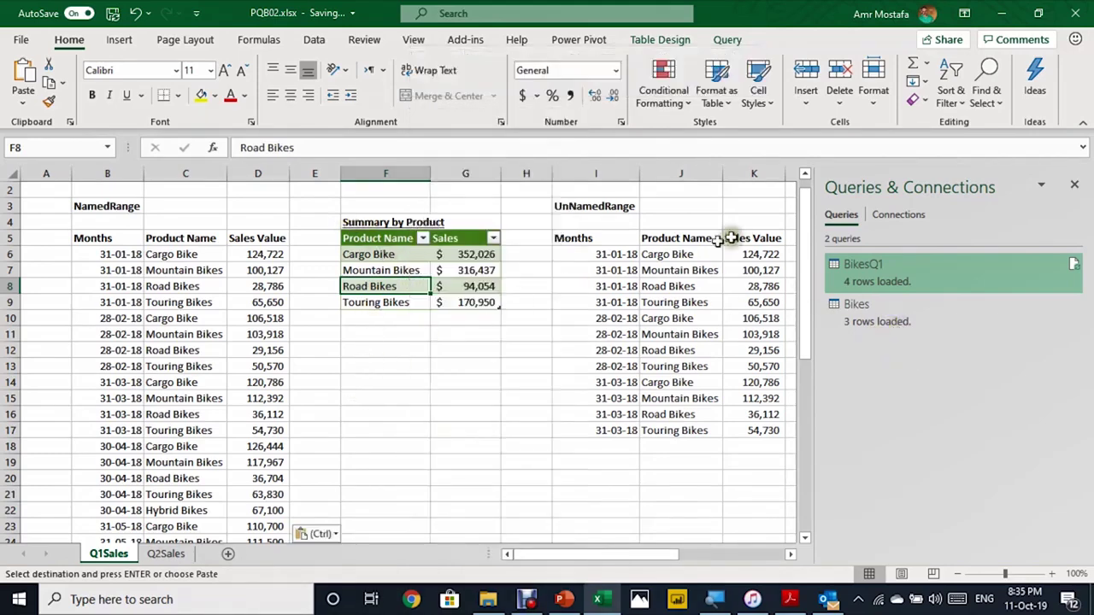
{"action": "left_click", "coordinate": [1075, 265]}
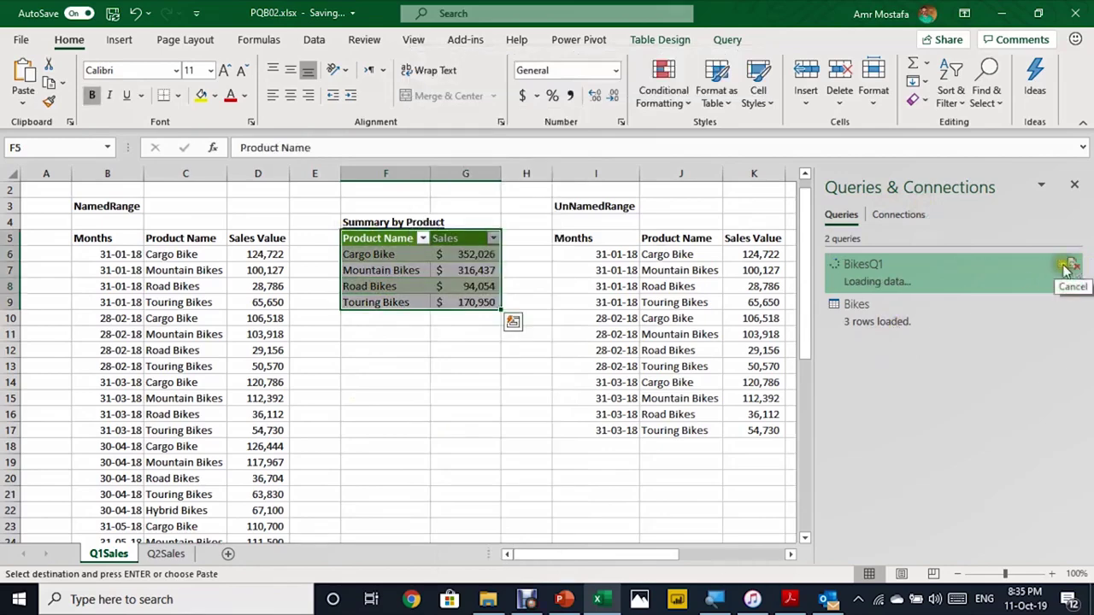
{"action": "left_click", "coordinate": [368, 285]}
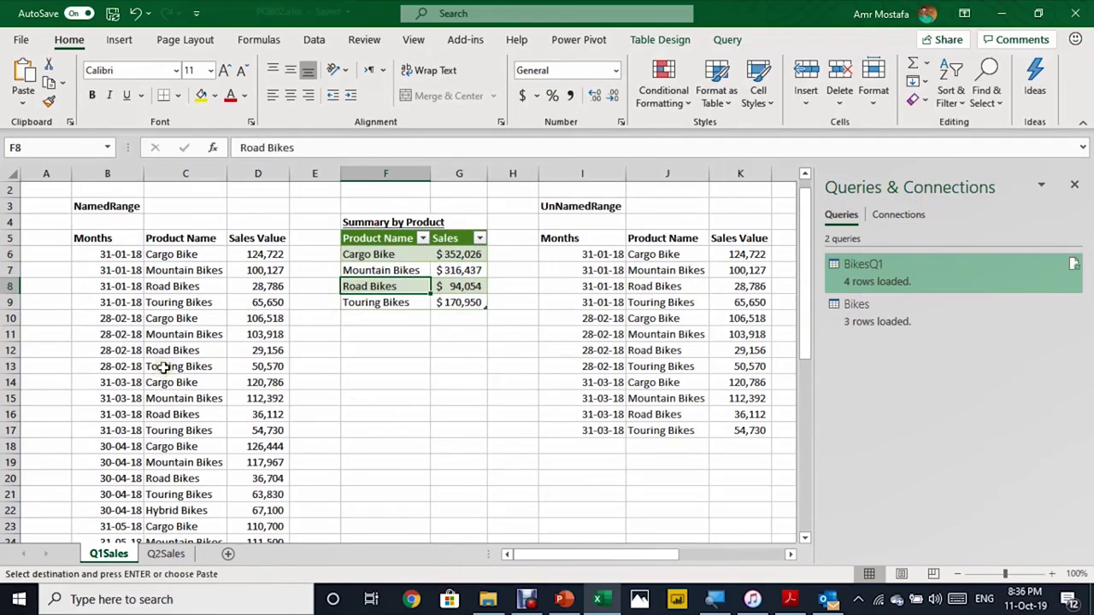
Go to the BikesQ1 named range and check which source rows it covers compared with the added April to June rows.
{"action": "left_click", "coordinate": [108, 149]}
{"action": "left_click", "coordinate": [95, 169]}
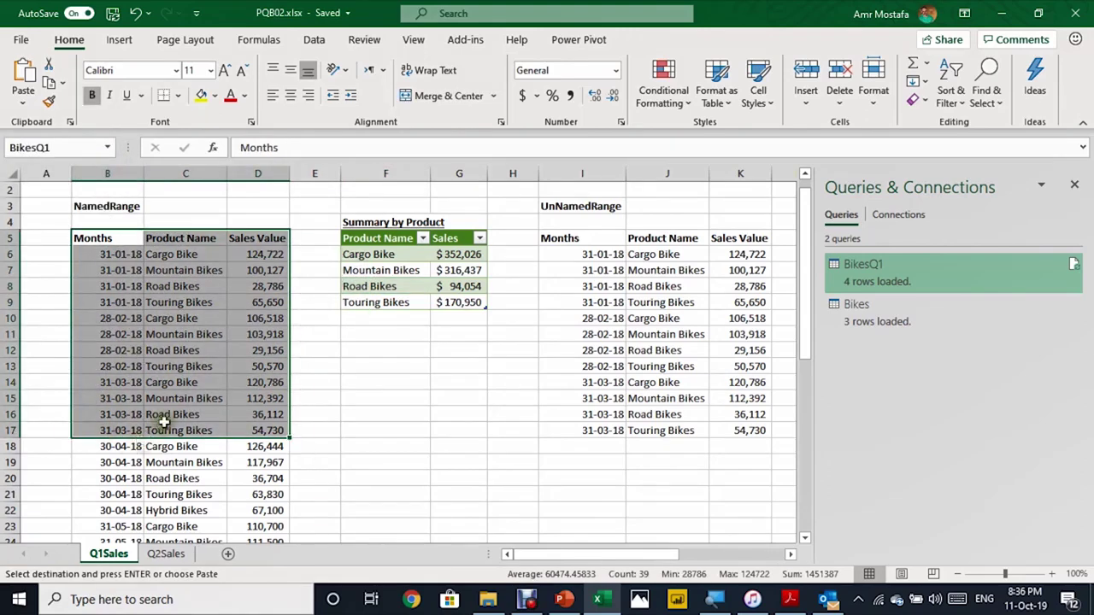
{"action": "scroll", "coordinate": [158, 419], "scroll_direction": "down", "scroll_amount": 5}
{"action": "scroll", "coordinate": [164, 421], "scroll_direction": "up", "scroll_amount": 1}
{"action": "key", "text": "ctrl+v"}
{"action": "scroll", "coordinate": [193, 313], "scroll_direction": "up", "scroll_amount": 2}
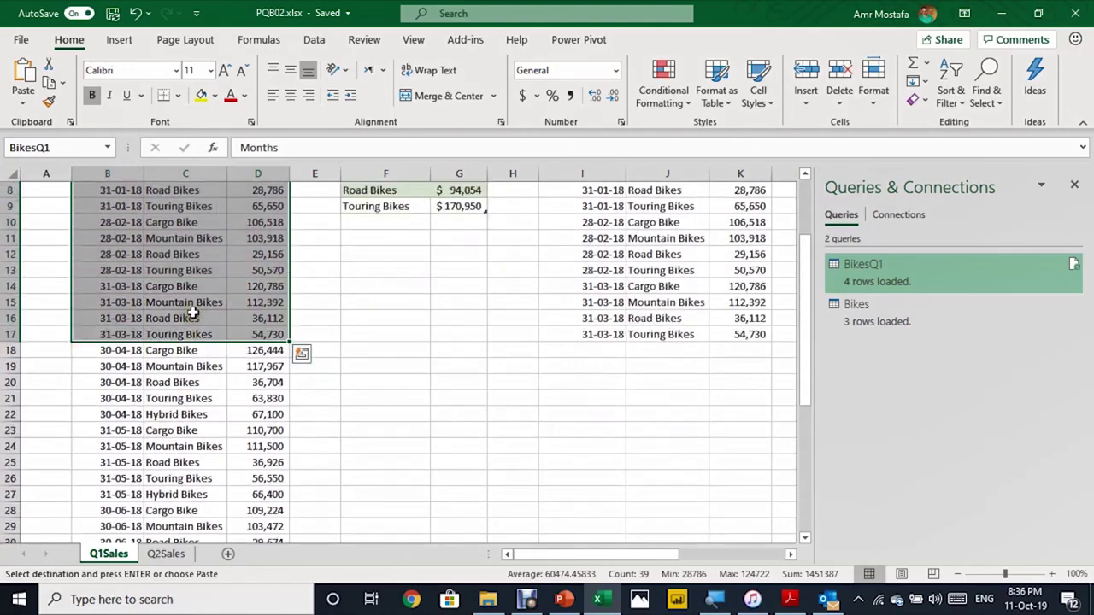
{"action": "scroll", "coordinate": [193, 313], "scroll_direction": "up", "scroll_amount": 2}
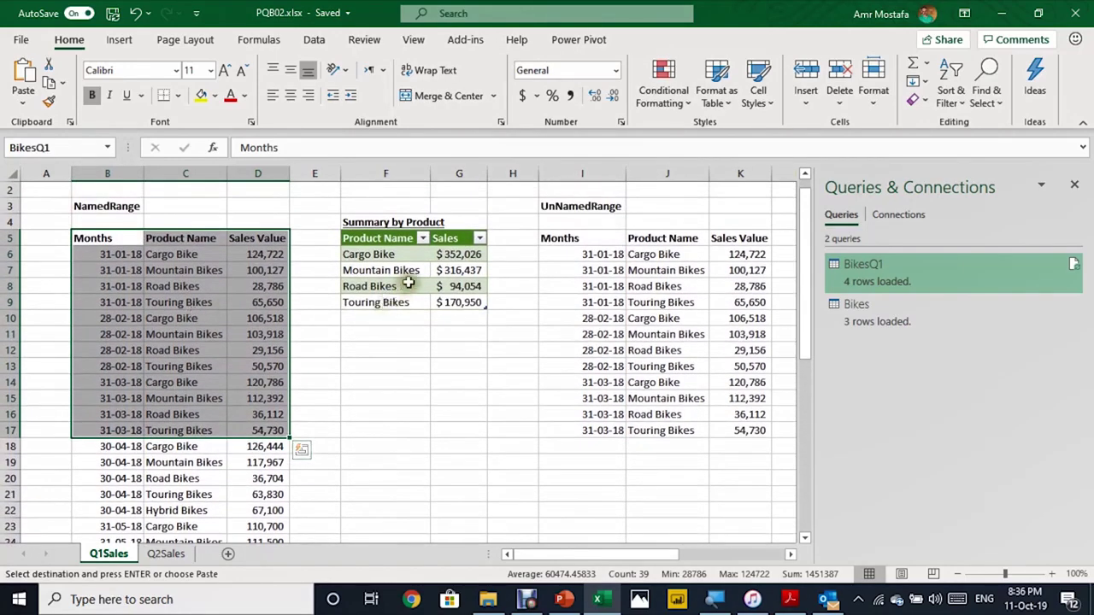
Inspect which ranges the SUMIFS formula in cell G6 of Summary by Product refers to, leaving the formula as it is.
{"action": "left_click", "coordinate": [453, 255]}
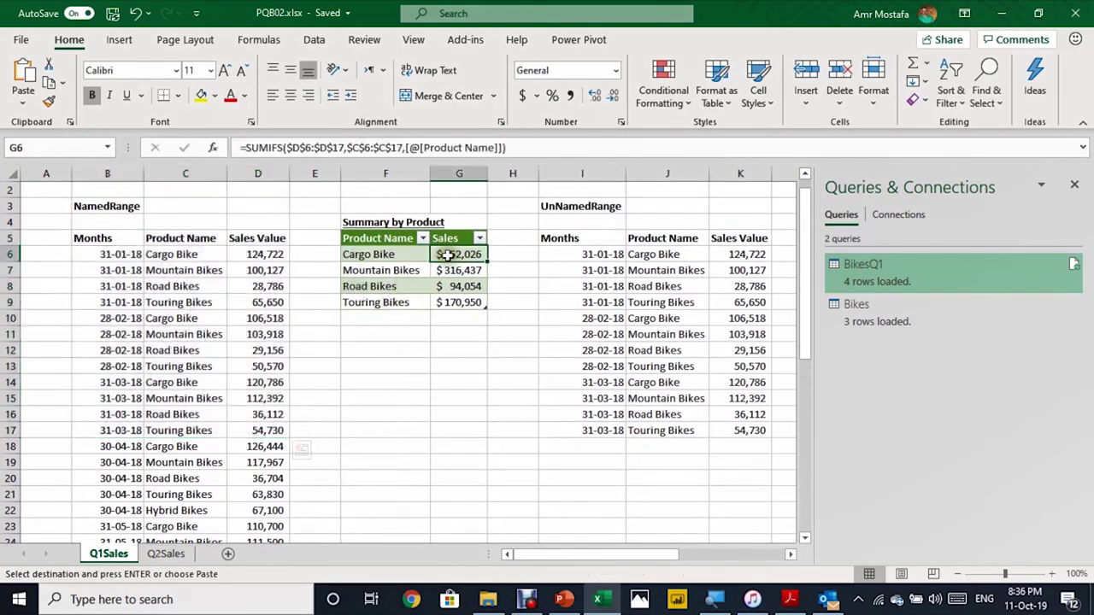
{"action": "left_click", "coordinate": [535, 146]}
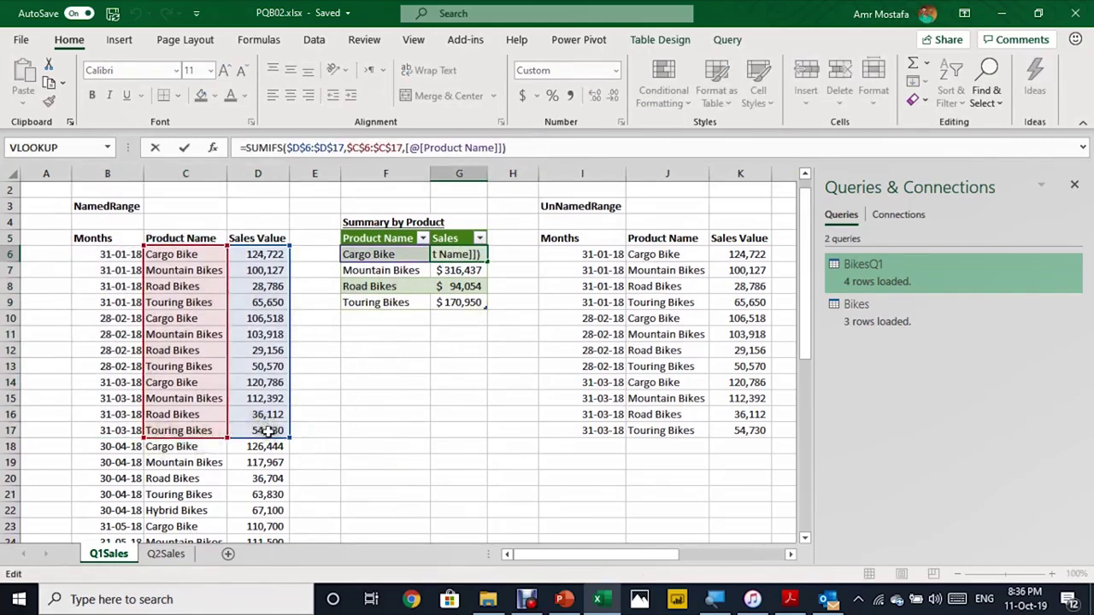
{"action": "key", "text": "Escape"}
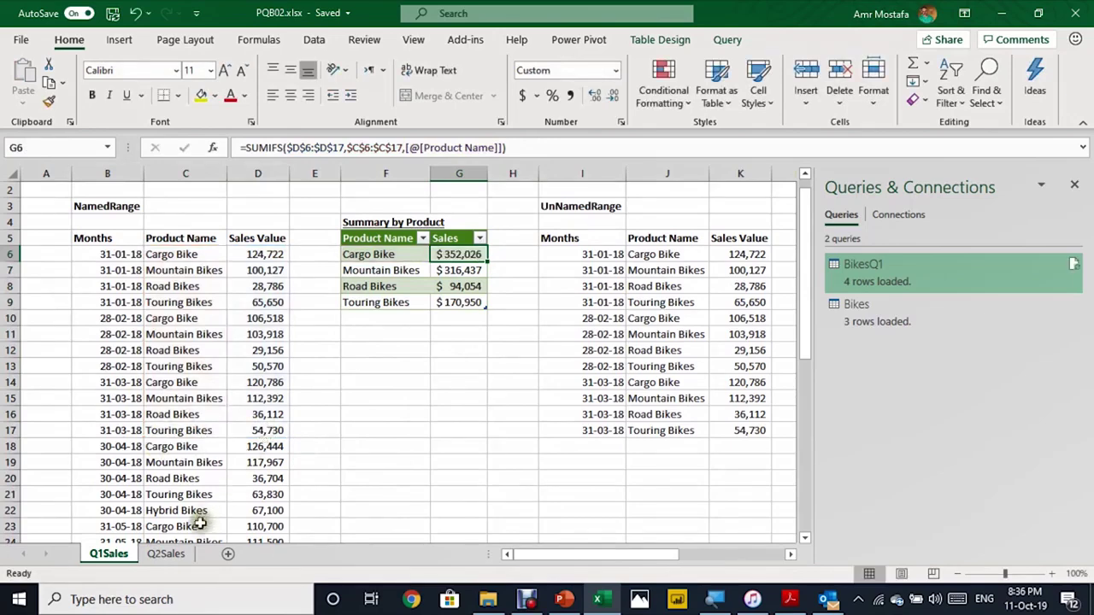
Copy the April to June data rows B3:D17 from Q2Sales and paste them at M18 in Q1Sales, directly below the Bikes table.
{"action": "left_click", "coordinate": [165, 554]}
{"action": "key", "text": "ctrl+c"}
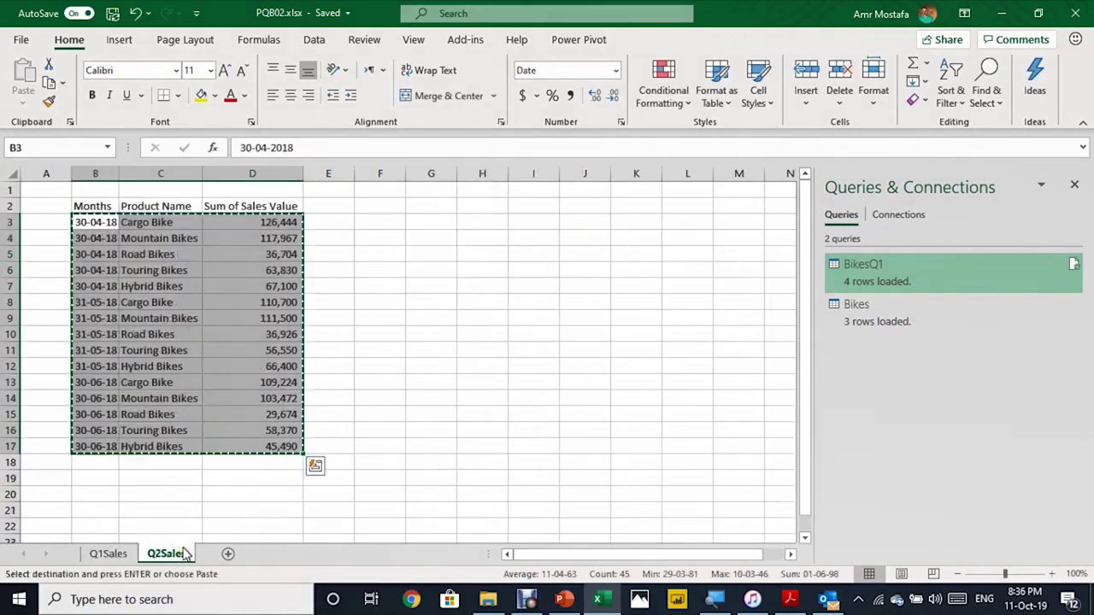
{"action": "left_click", "coordinate": [108, 554]}
{"action": "left_click_drag", "start_coordinate": [528, 557], "coordinate": [651, 547]}
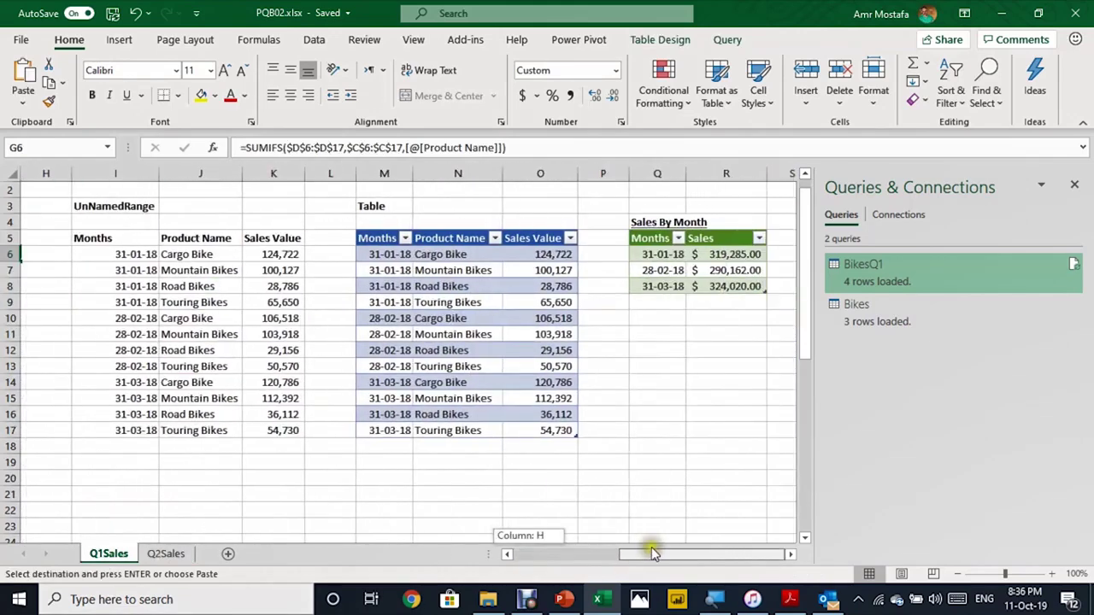
{"action": "left_click", "coordinate": [399, 444]}
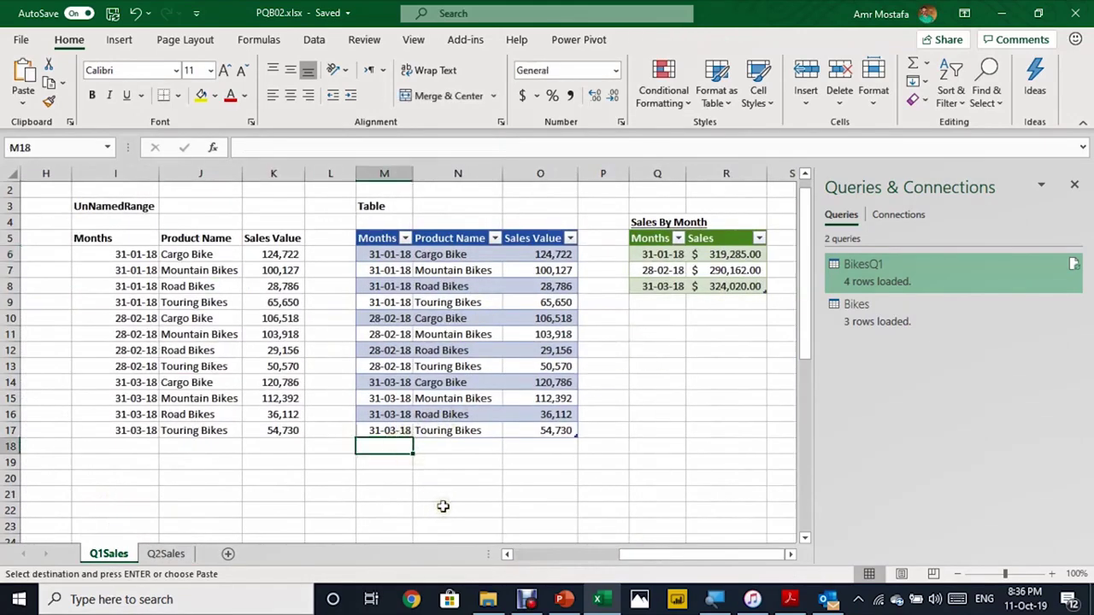
{"action": "key", "text": "ctrl+v"}
{"action": "scroll", "coordinate": [484, 468], "scroll_direction": "down", "scroll_amount": 4}
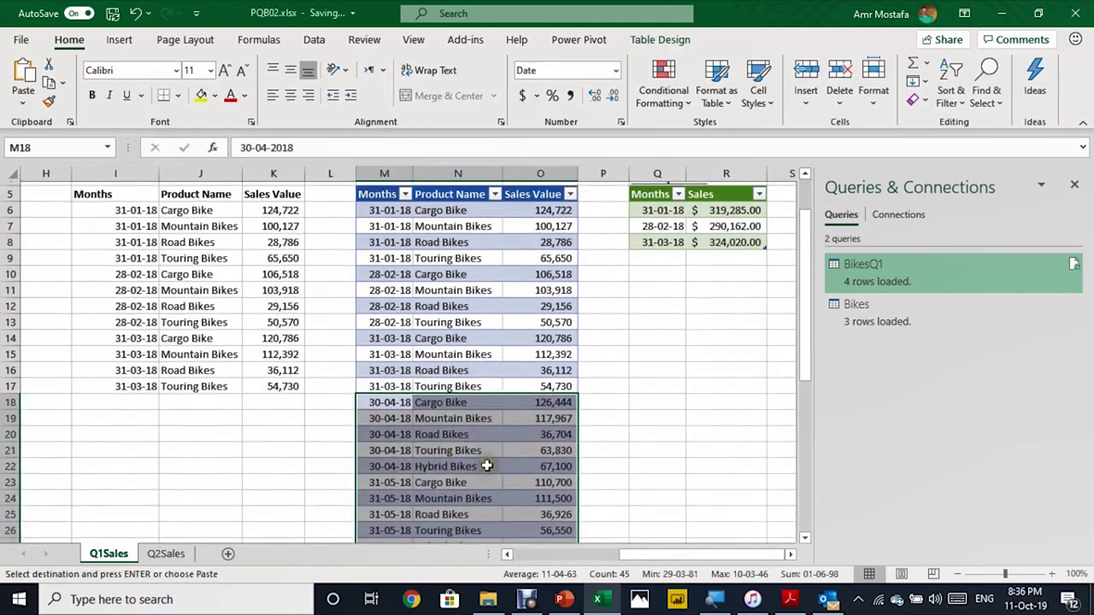
Refresh the Bikes query that feeds the Sales By Month table.
{"action": "scroll", "coordinate": [487, 465], "scroll_direction": "up", "scroll_amount": 1}
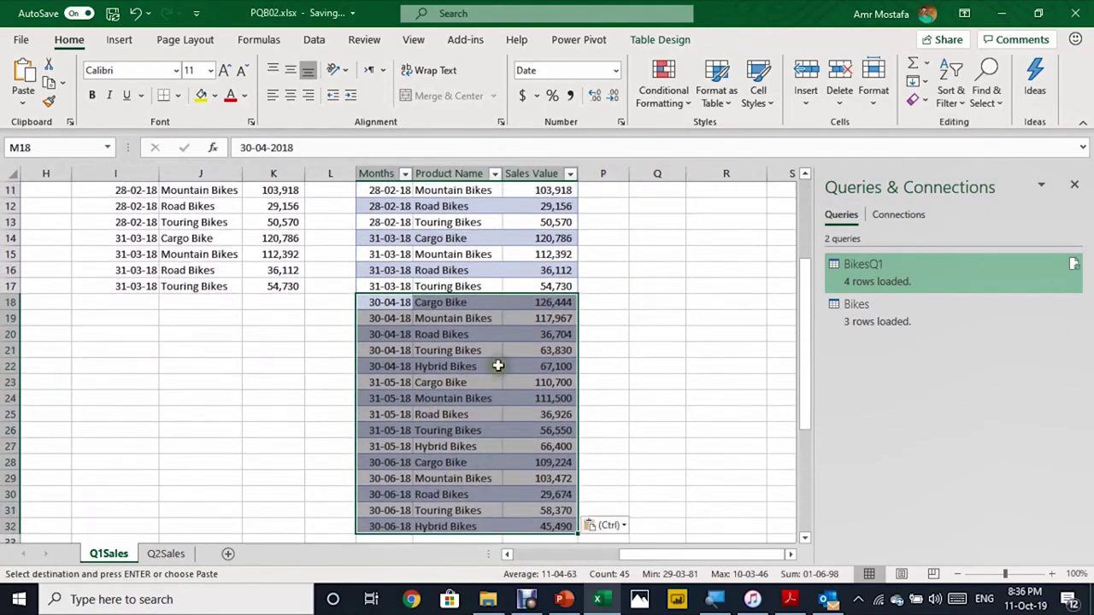
{"action": "scroll", "coordinate": [498, 366], "scroll_direction": "up", "scroll_amount": 2}
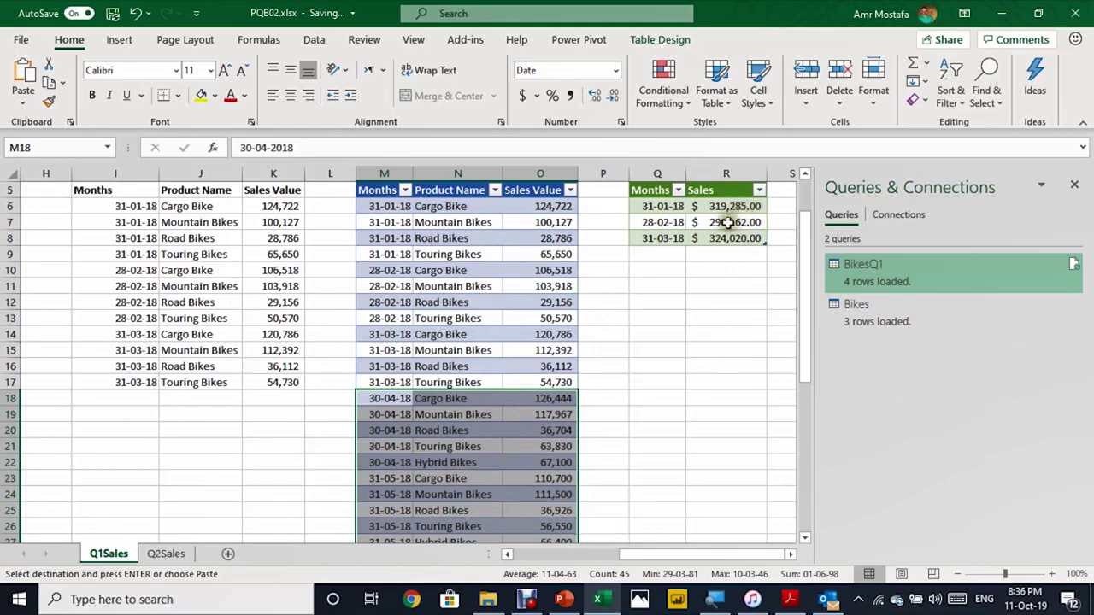
{"action": "scroll", "coordinate": [725, 222], "scroll_direction": "up", "scroll_amount": 2}
{"action": "left_click", "coordinate": [718, 287]}
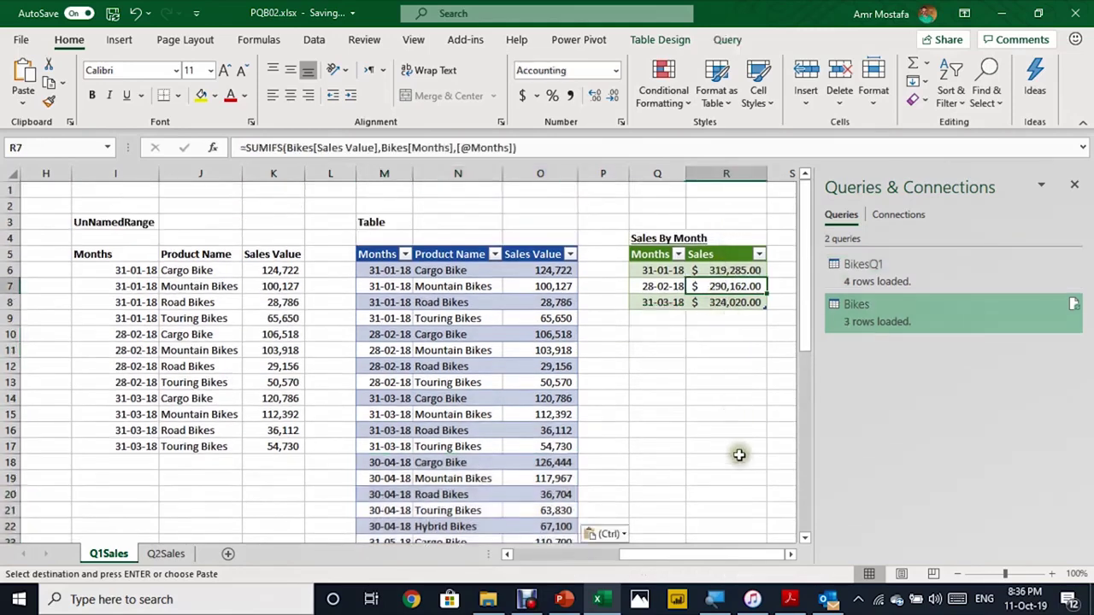
{"action": "left_click", "coordinate": [1074, 308]}
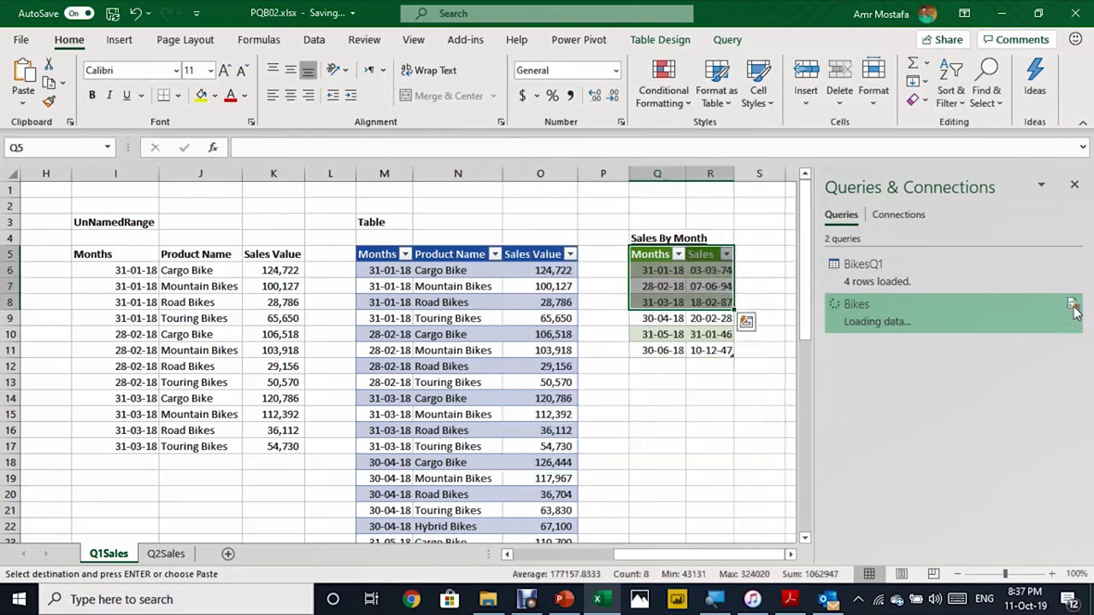
{"action": "mouse_move", "coordinate": [859, 272]}
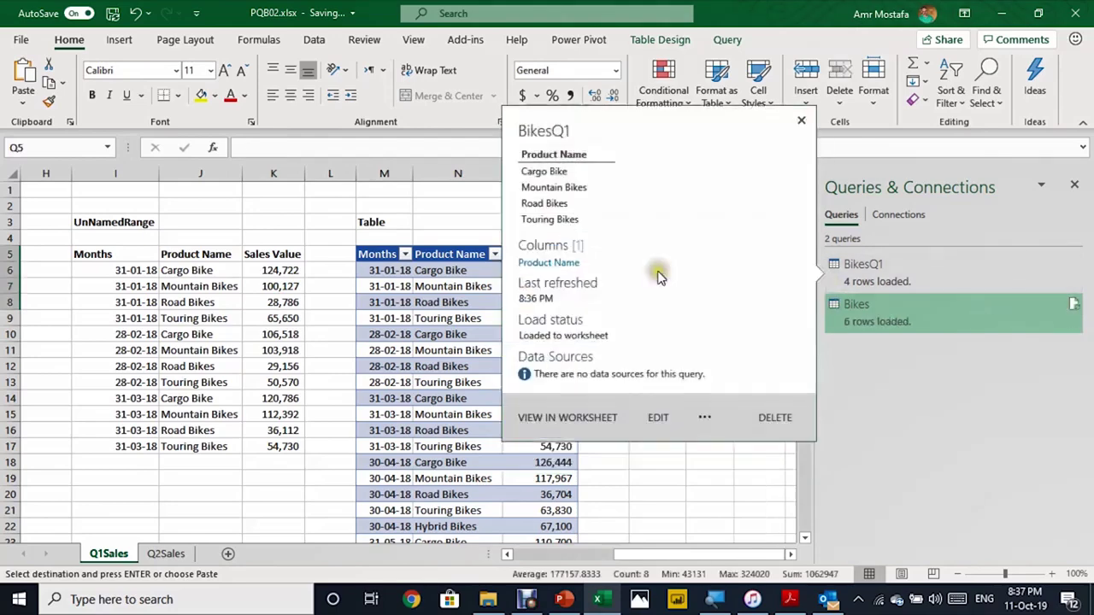
{"action": "left_click", "coordinate": [614, 509]}
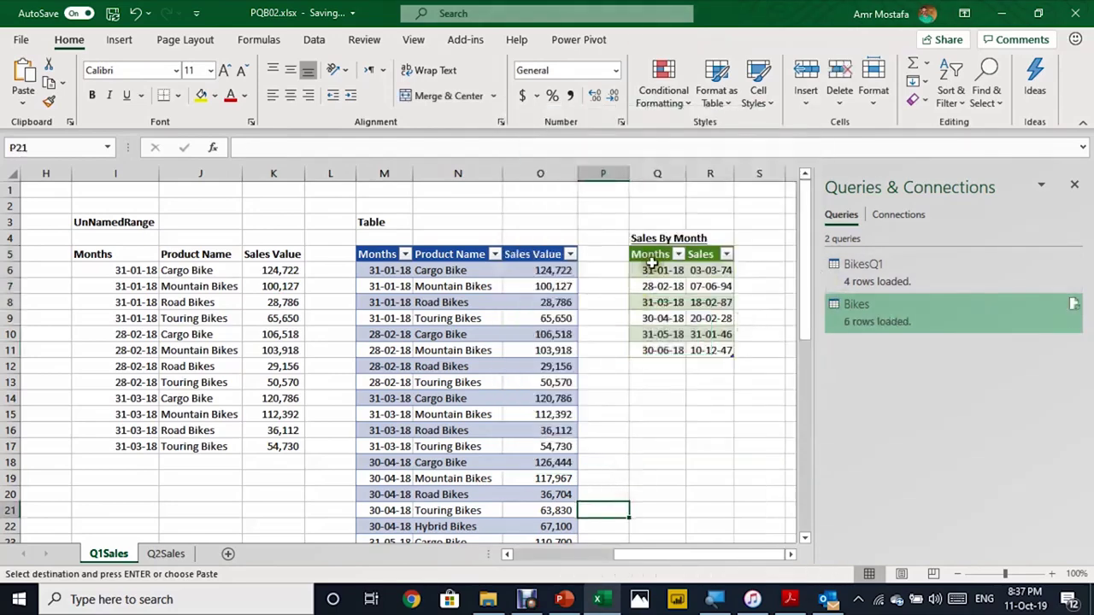
Check the months listed in Q6:Q11 of Sales By Month and widen its Sales column R slightly.
{"action": "left_click_drag", "start_coordinate": [651, 267], "coordinate": [679, 354]}
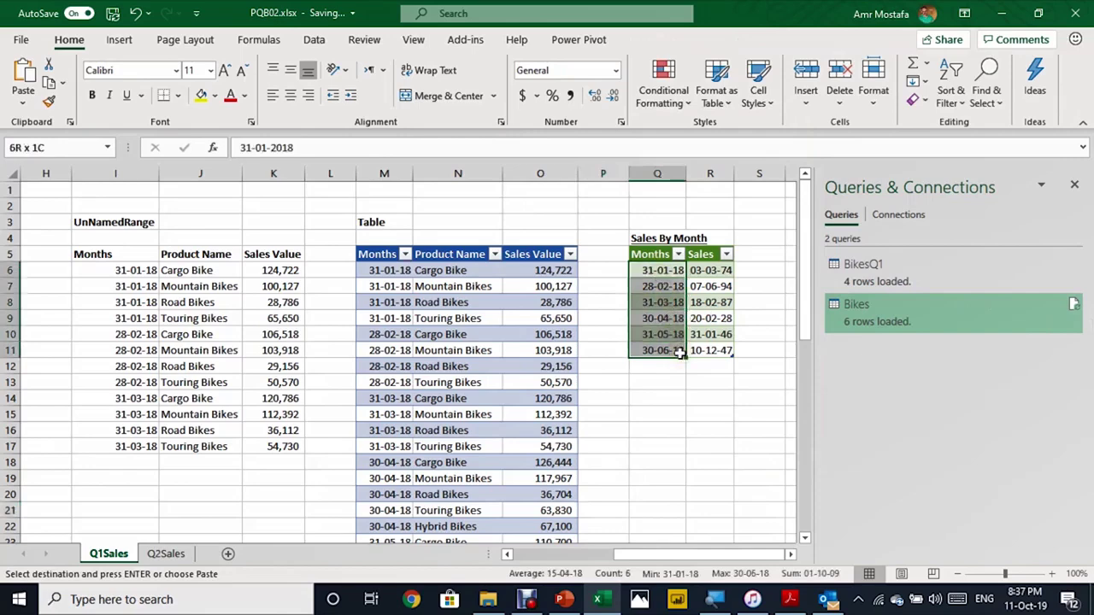
{"action": "left_click_drag", "start_coordinate": [734, 173], "coordinate": [750, 171]}
{"action": "left_click", "coordinate": [709, 416]}
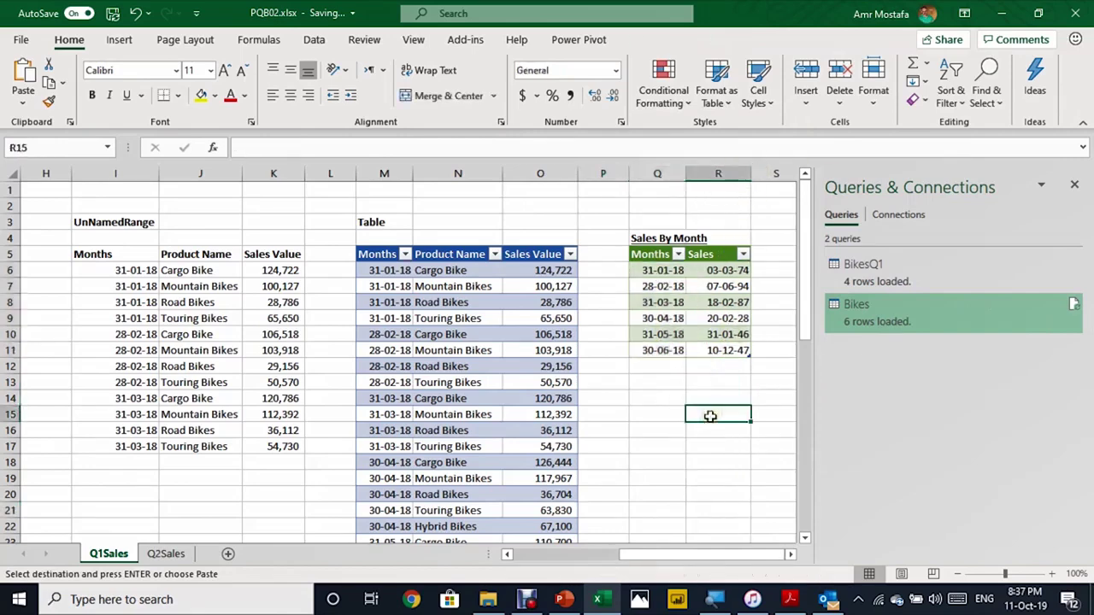